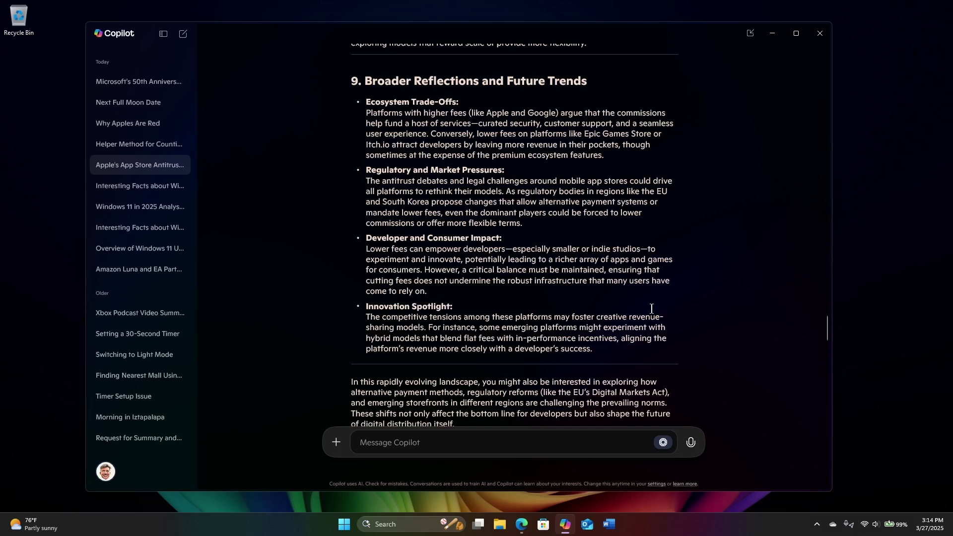
Review the App Store antitrust chat, then open the saved C# tab-counting helper chat
{"action": "scroll", "coordinate": [644, 235], "scroll_direction": "down", "scroll_amount": 2}
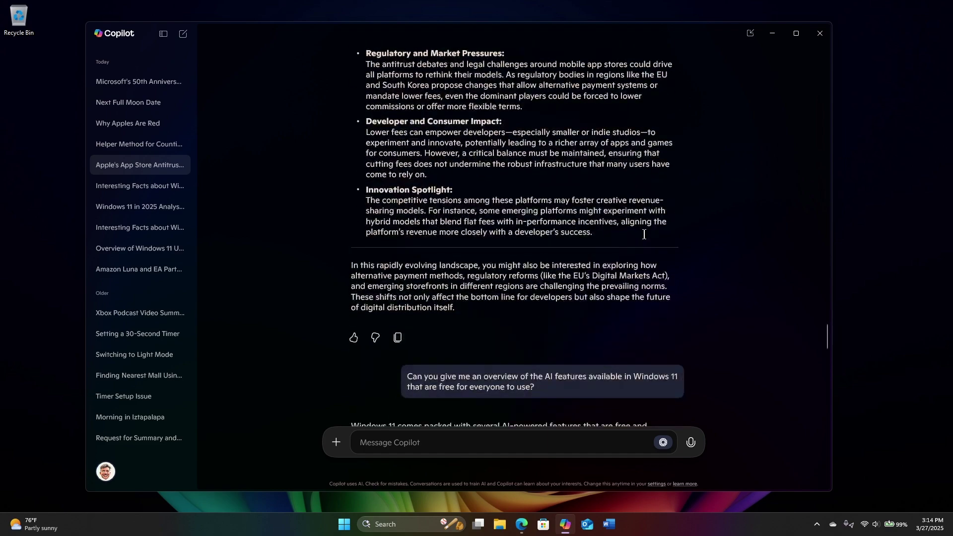
{"action": "scroll", "coordinate": [644, 234], "scroll_direction": "up", "scroll_amount": 20}
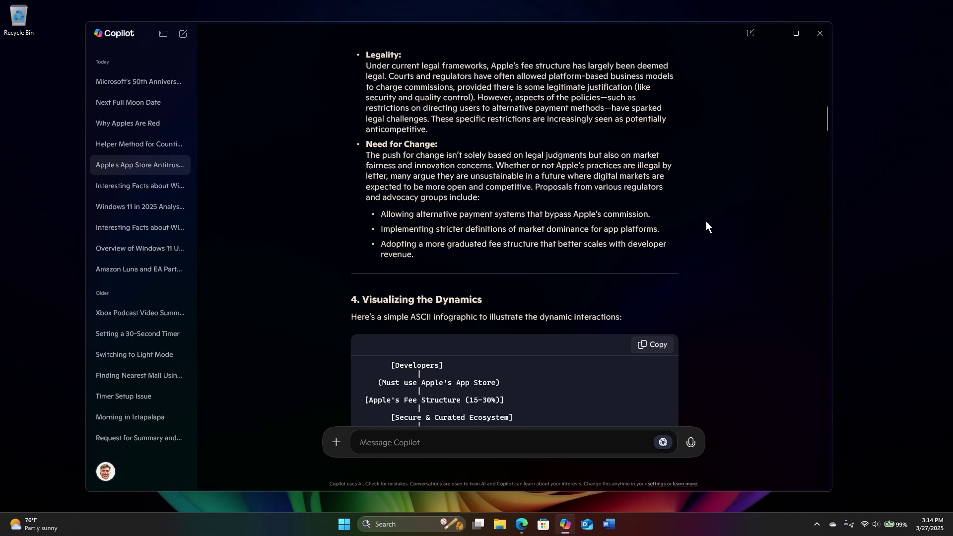
{"action": "left_click", "coordinate": [130, 144]}
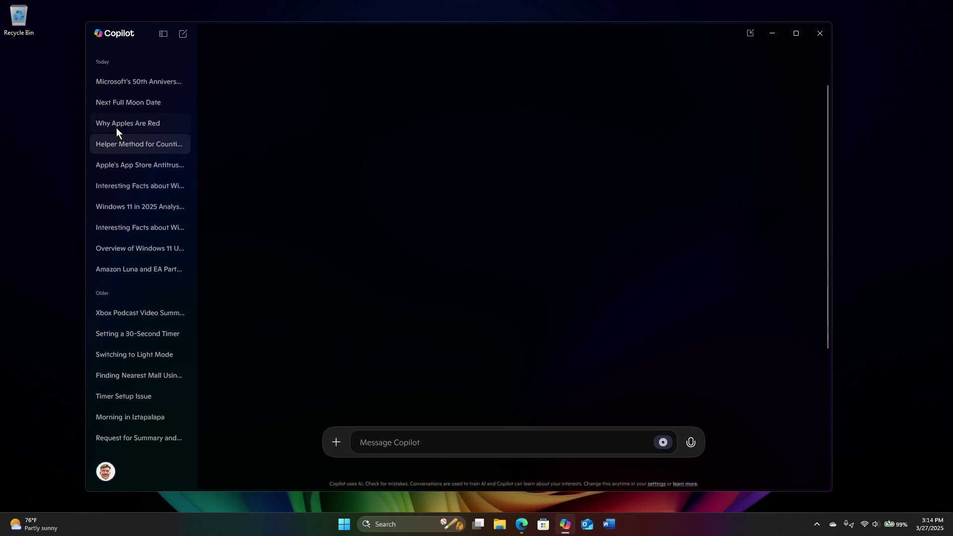
Scroll through the C# helper method code block
{"action": "scroll", "coordinate": [685, 217], "scroll_direction": "up", "scroll_amount": 2}
{"action": "scroll", "coordinate": [691, 223], "scroll_direction": "down", "scroll_amount": 5}
{"action": "scroll", "coordinate": [692, 222], "scroll_direction": "up", "scroll_amount": 5}
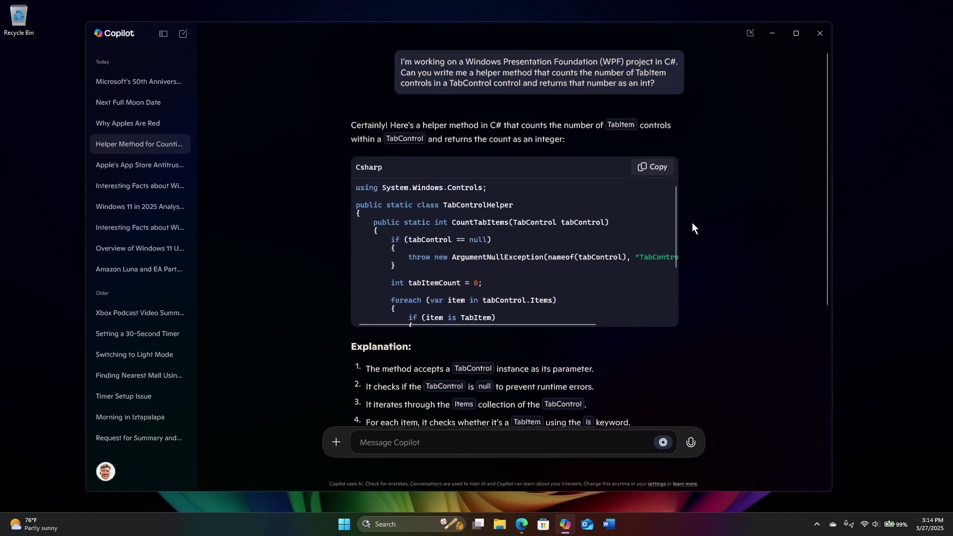
{"action": "scroll", "coordinate": [611, 209], "scroll_direction": "down", "scroll_amount": 2}
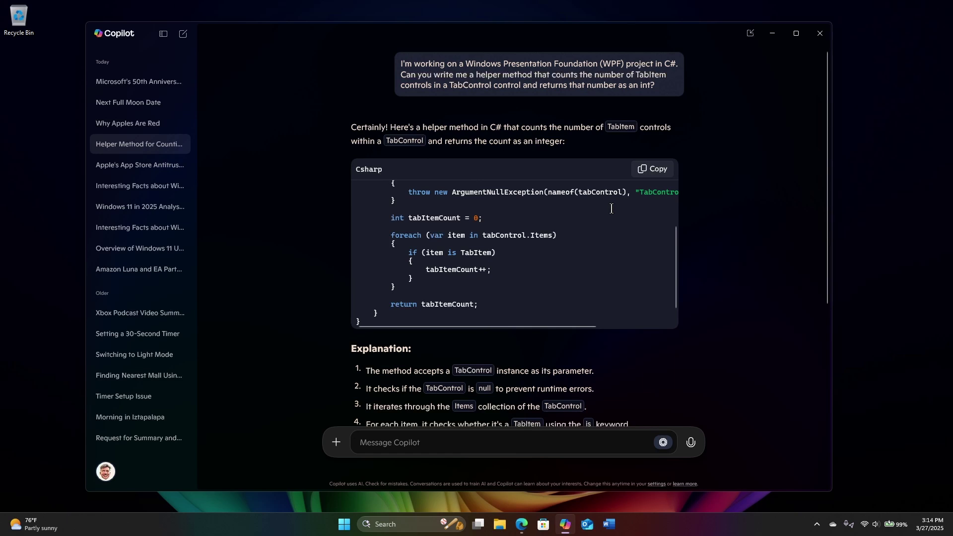
{"action": "scroll", "coordinate": [611, 209], "scroll_direction": "down", "scroll_amount": 1}
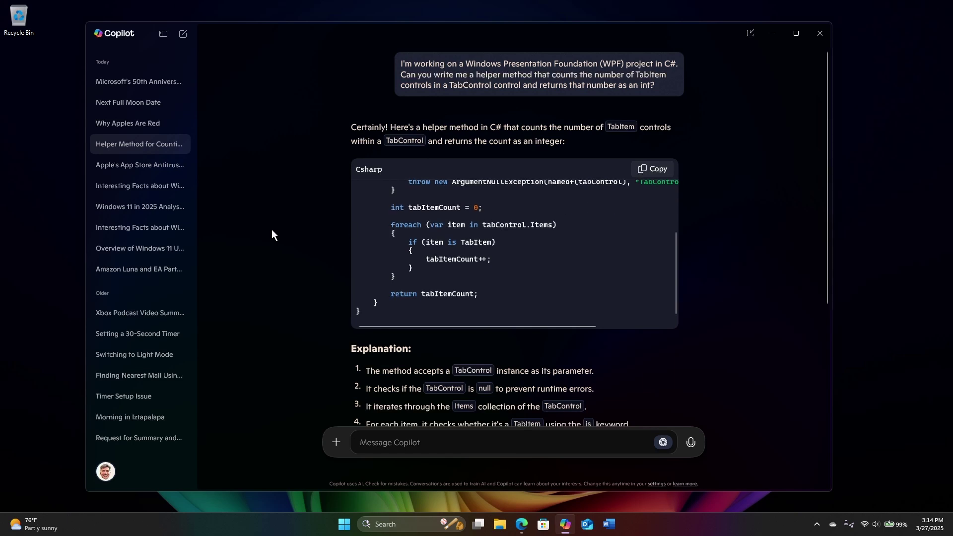
Open the 'Why Apples Are Red' chat, then the 'Next Full Moon Date' chat
{"action": "left_click", "coordinate": [106, 128]}
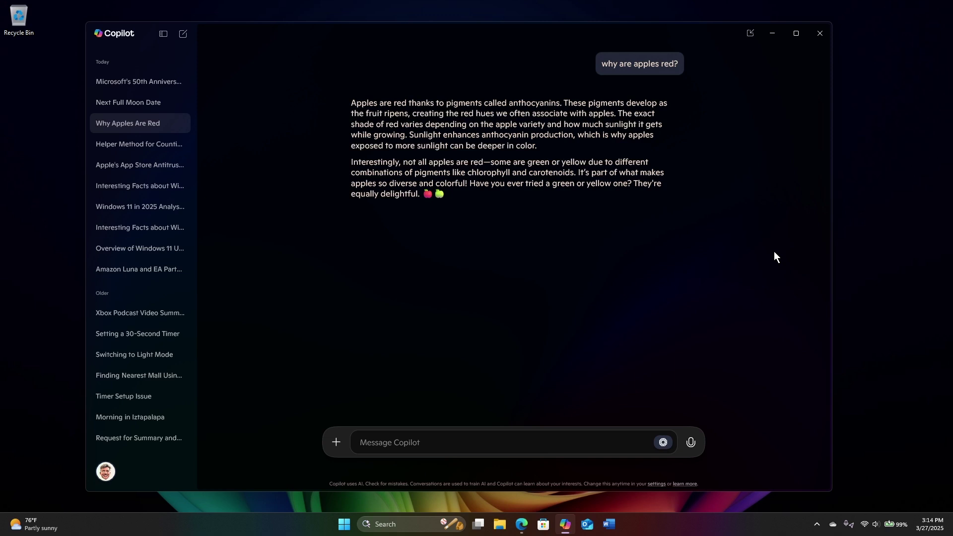
{"action": "mouse_move", "coordinate": [507, 219]}
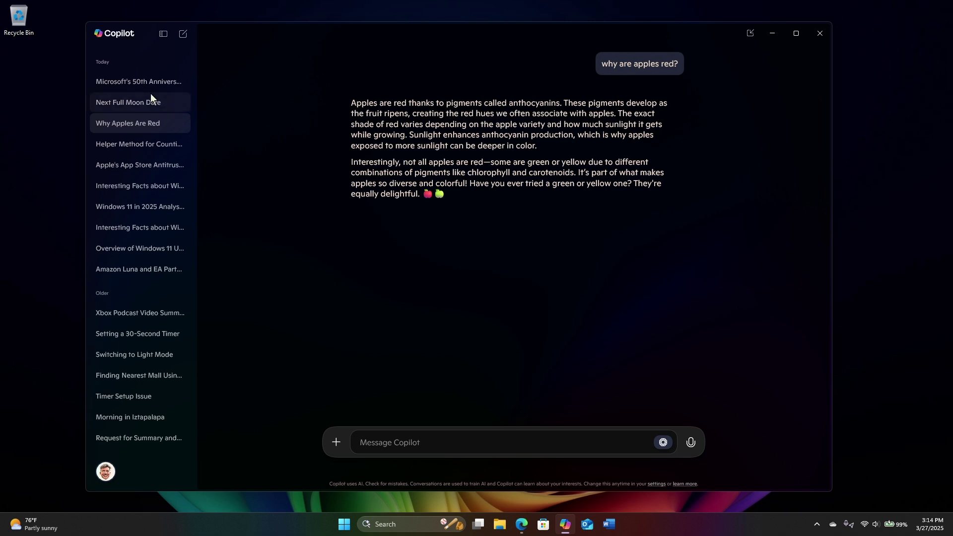
{"action": "left_click", "coordinate": [132, 102]}
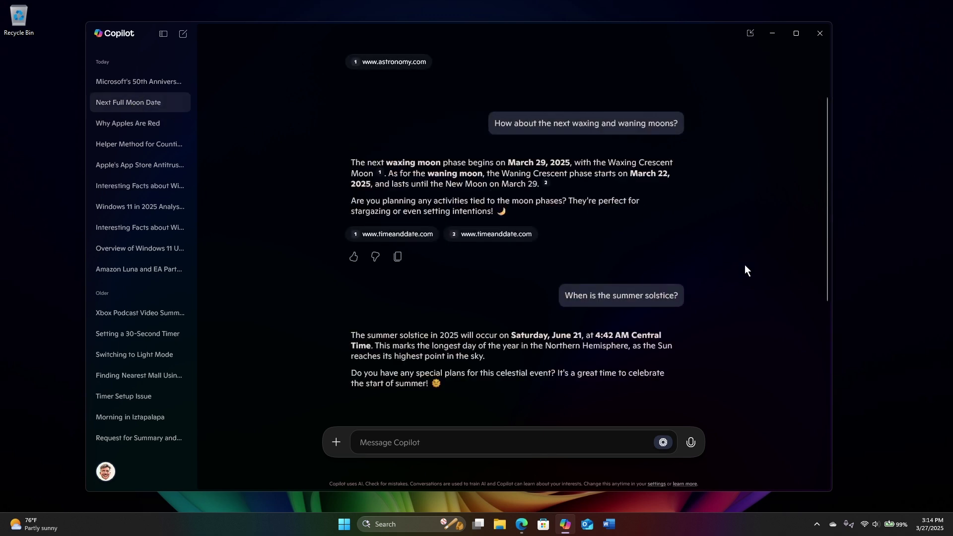
{"action": "scroll", "coordinate": [675, 258], "scroll_direction": "up", "scroll_amount": 2}
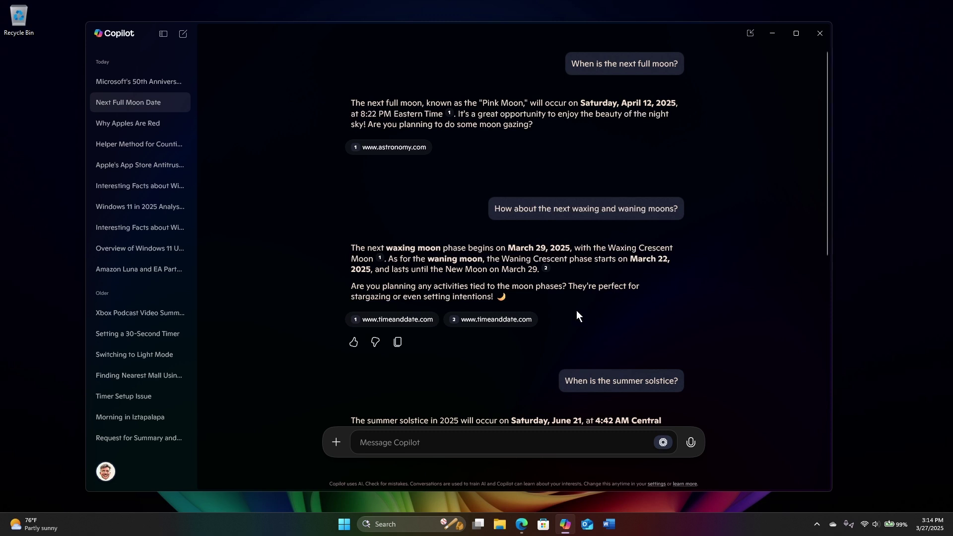
{"action": "mouse_move", "coordinate": [557, 172]}
Open the 'Microsoft's 50th Anniversary Highlights' chat and read its blog draft
{"action": "left_click", "coordinate": [160, 81]}
{"action": "scroll", "coordinate": [668, 224], "scroll_direction": "up", "scroll_amount": 15}
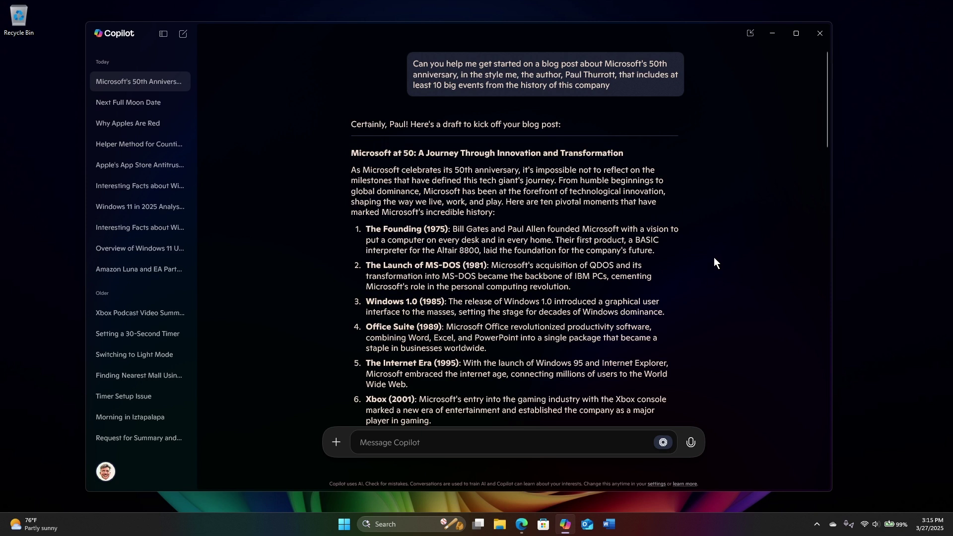
{"action": "scroll", "coordinate": [695, 240], "scroll_direction": "down", "scroll_amount": 1}
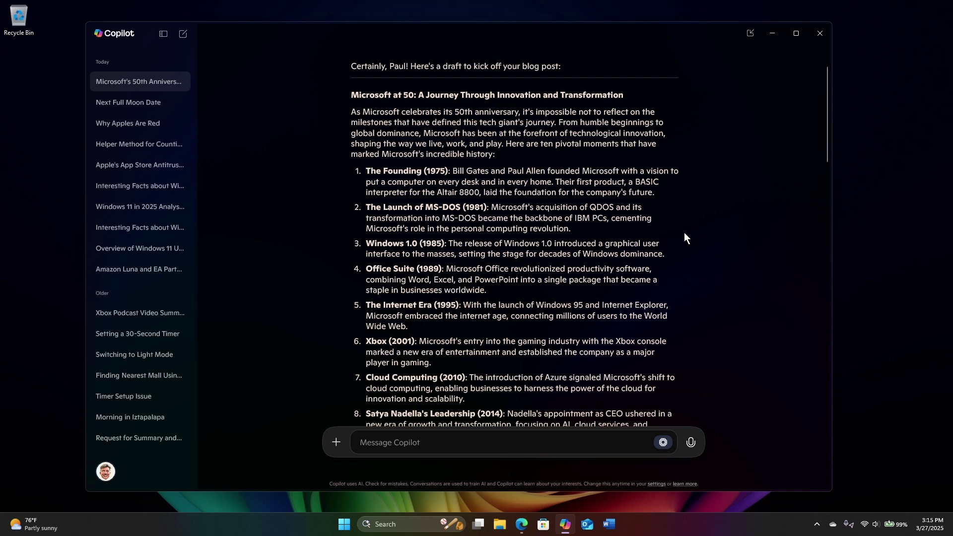
{"action": "scroll", "coordinate": [684, 237], "scroll_direction": "down", "scroll_amount": 2}
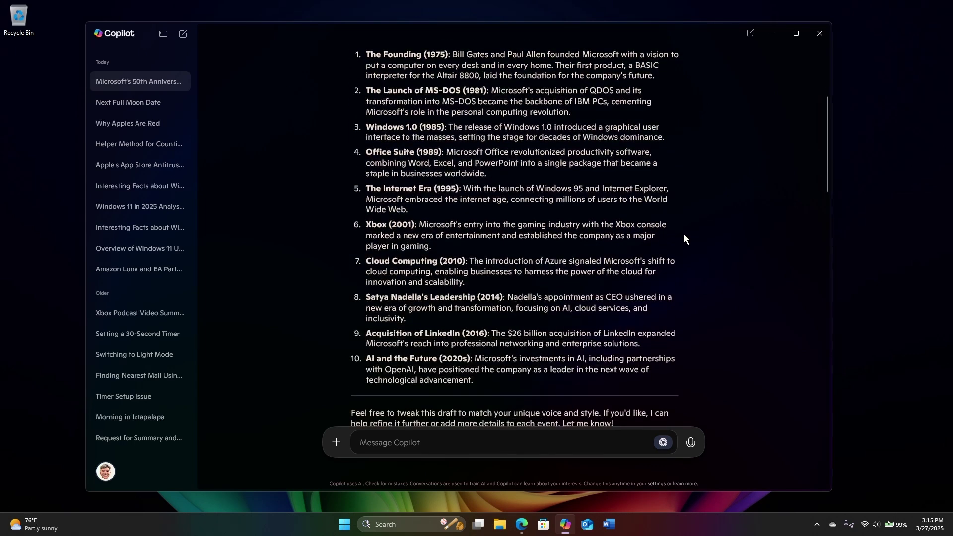
{"action": "scroll", "coordinate": [684, 234], "scroll_direction": "down", "scroll_amount": 5}
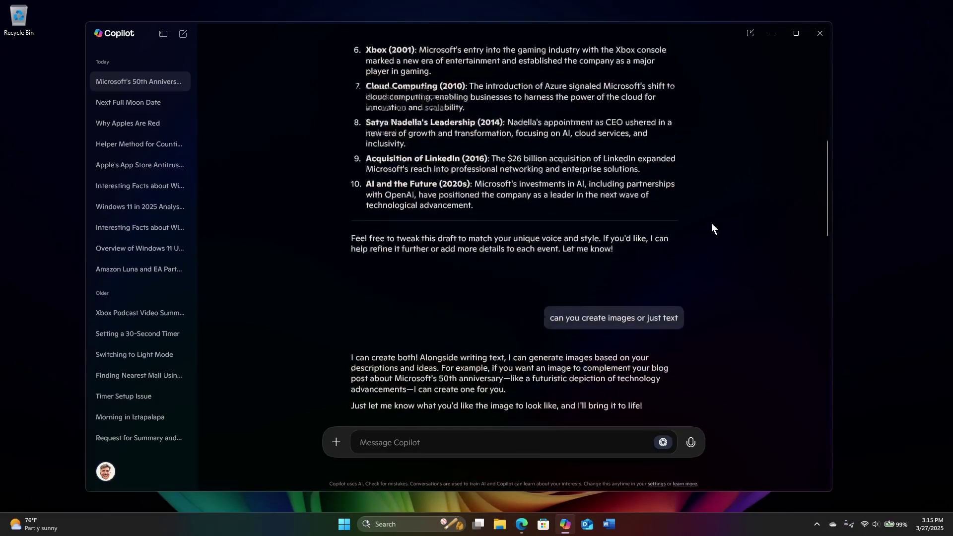
Browse the generated 16:9 campus images, then close the Copilot window
{"action": "scroll", "coordinate": [727, 234], "scroll_direction": "down", "scroll_amount": 2}
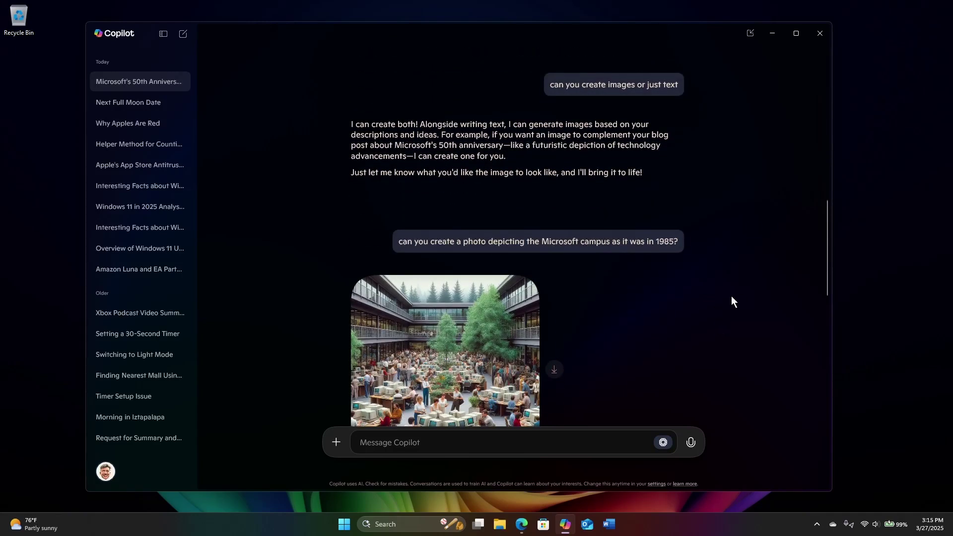
{"action": "scroll", "coordinate": [732, 301], "scroll_direction": "down", "scroll_amount": 1}
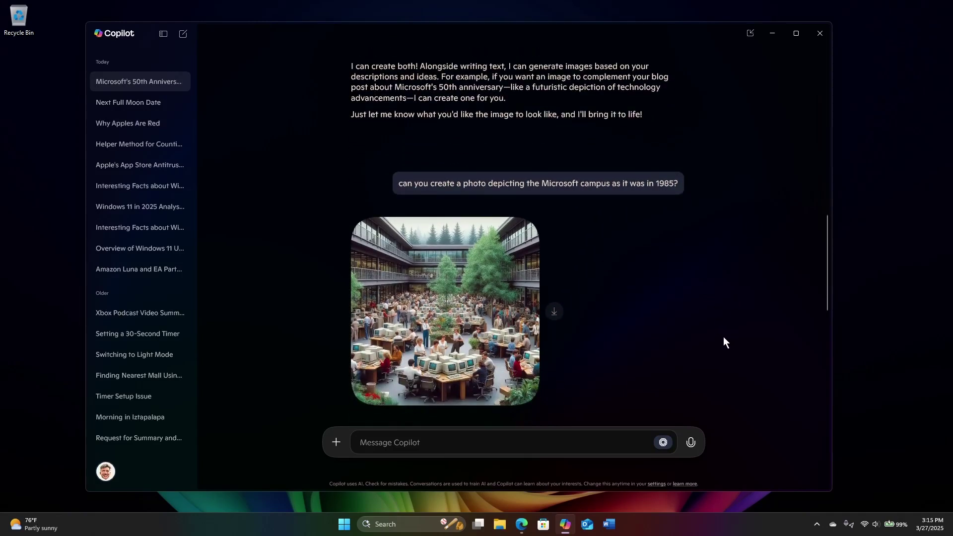
{"action": "scroll", "coordinate": [737, 308], "scroll_direction": "down", "scroll_amount": 1}
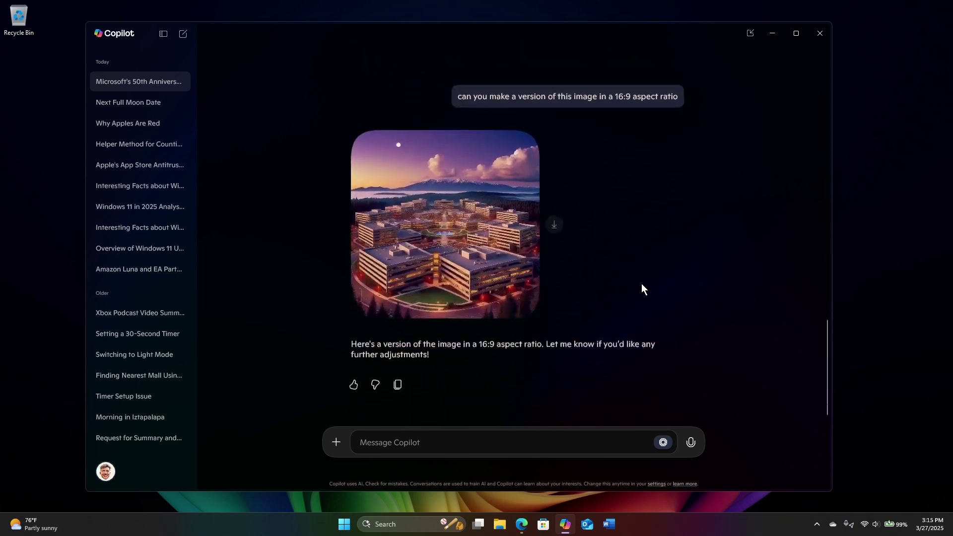
{"action": "scroll", "coordinate": [616, 255], "scroll_direction": "up", "scroll_amount": 3}
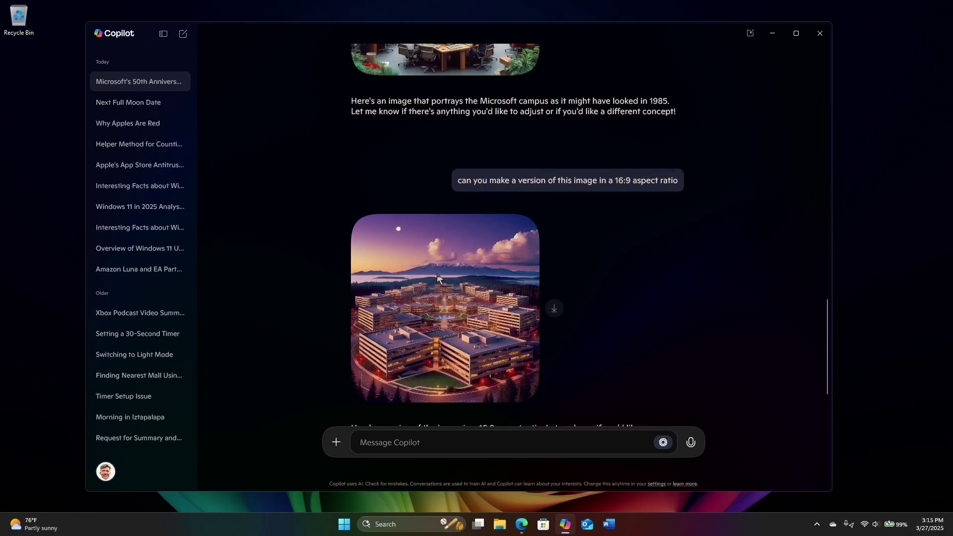
{"action": "scroll", "coordinate": [627, 313], "scroll_direction": "down", "scroll_amount": 1}
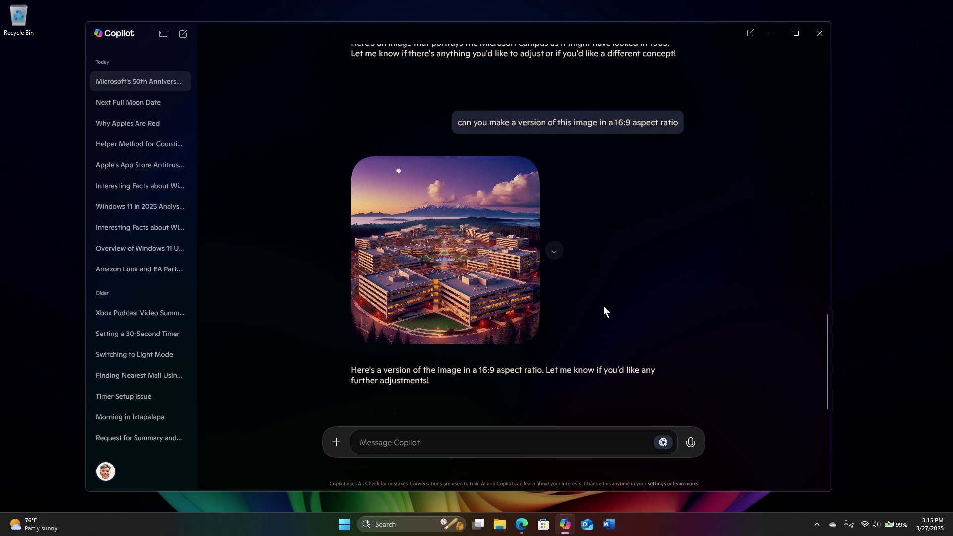
{"action": "left_click", "coordinate": [818, 35]}
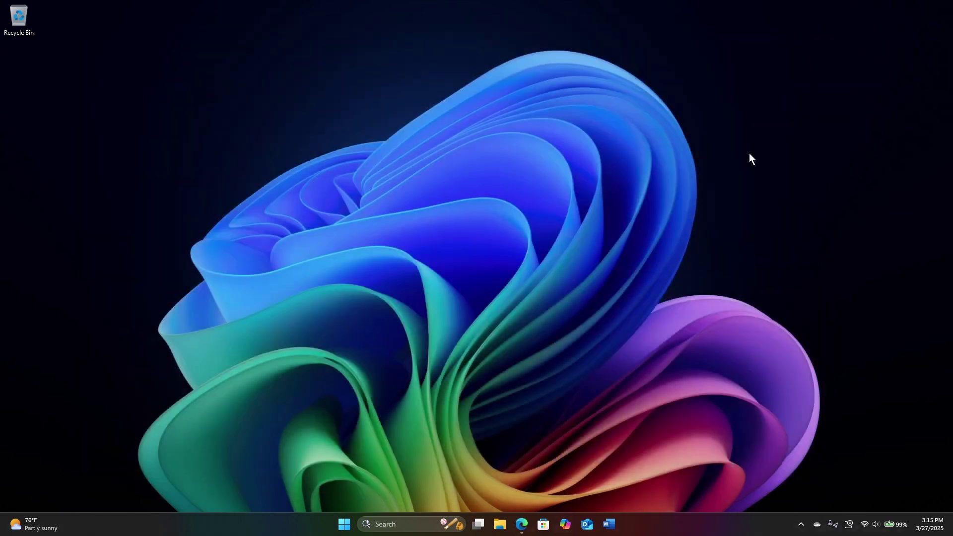
Search Start for 'copilot 365' and launch the Microsoft 365 Copilot app
{"action": "key", "text": "super"}
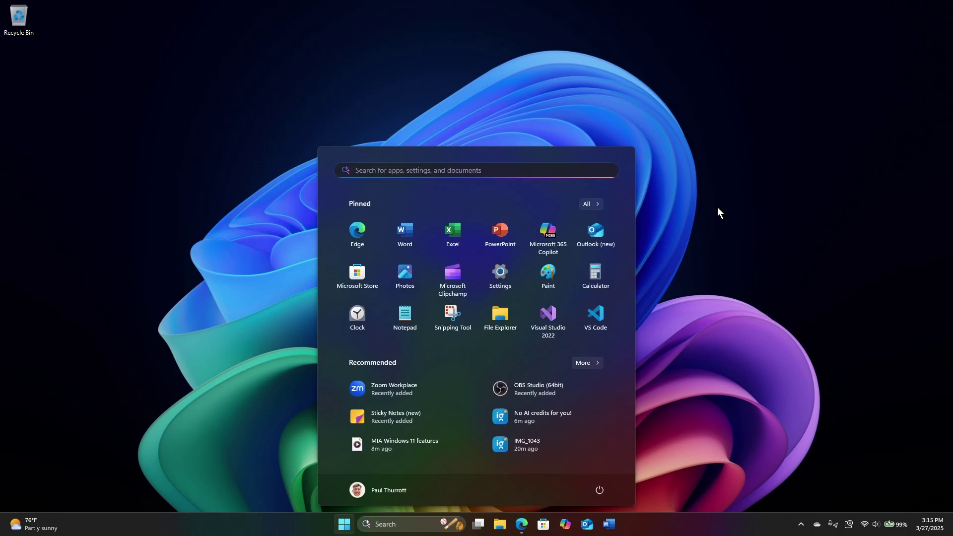
{"action": "type", "text": "copilot"}
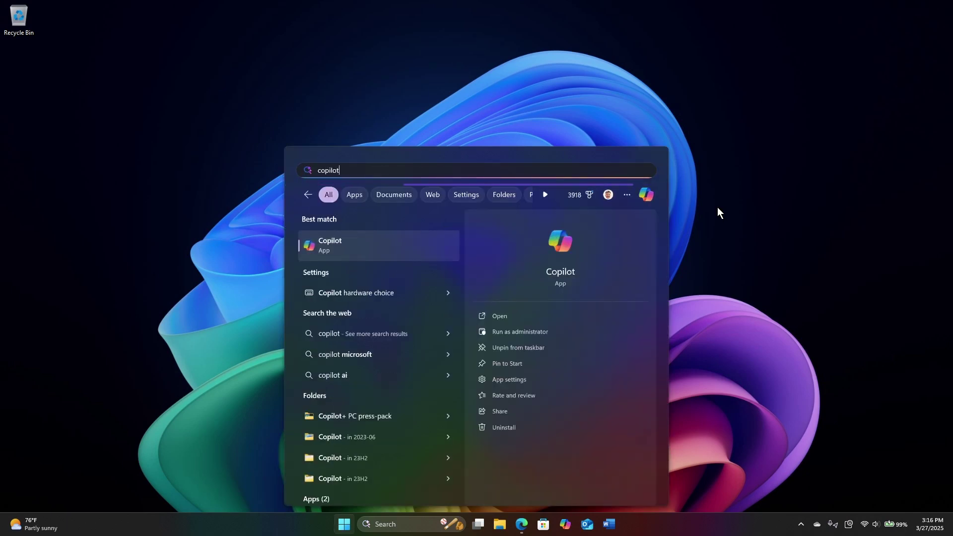
{"action": "key", "text": "BackSpace"}
{"action": "key", "text": "BackSpace"}
{"action": "key", "text": "BackSpace"}
{"action": "key", "text": "BackSpace"}
{"action": "key", "text": "BackSpace"}
{"action": "key", "text": "BackSpace"}
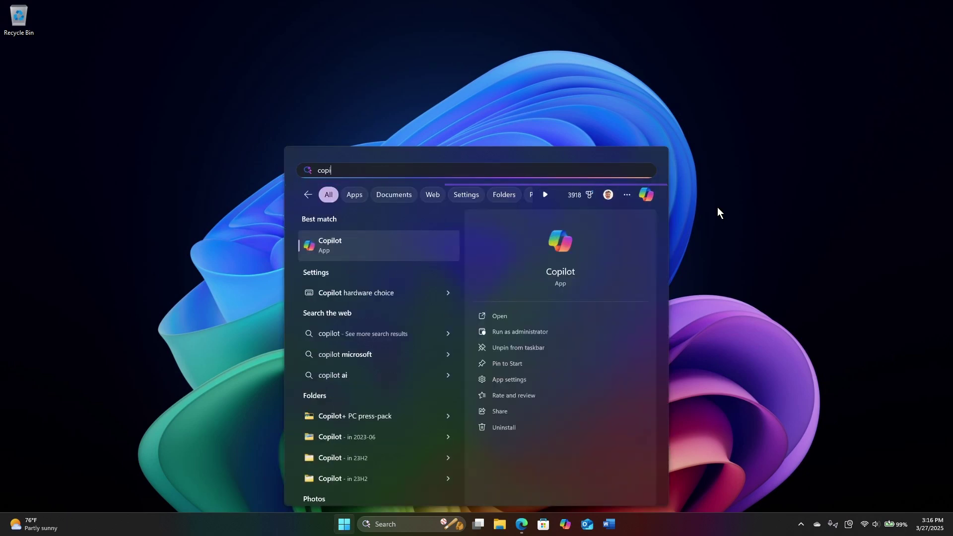
{"action": "type", "text": "opilot fo"}
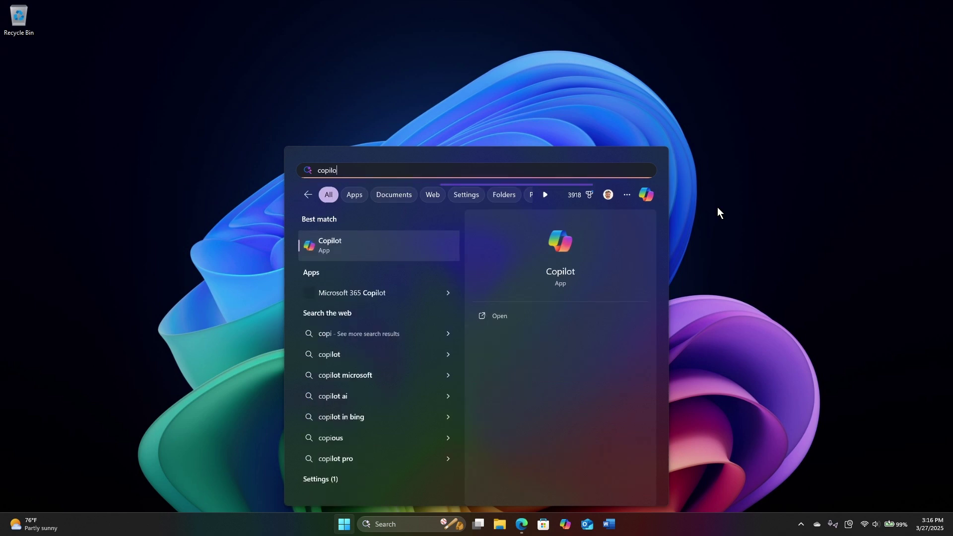
{"action": "key", "text": "BackSpace"}
{"action": "key", "text": "BackSpace"}
{"action": "type", "text": "365"}
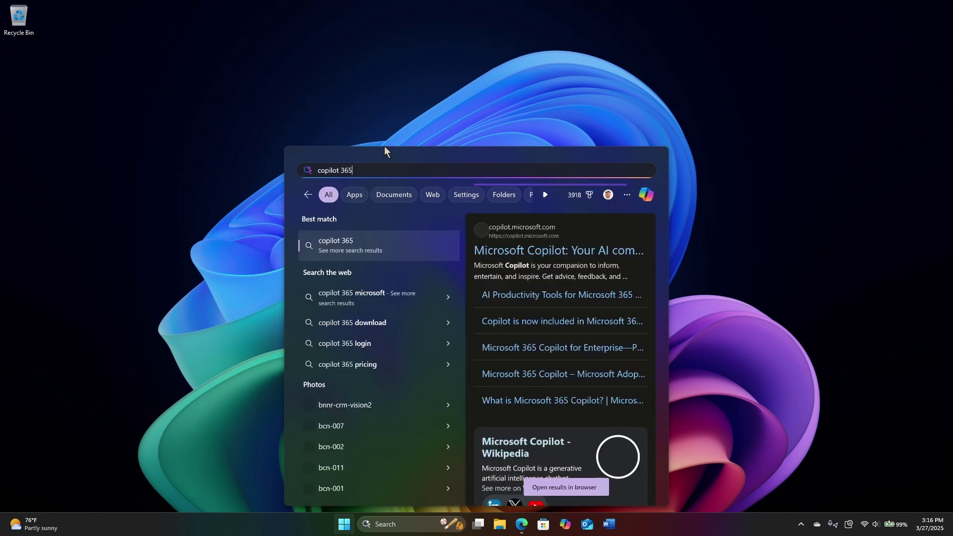
{"action": "key", "text": "super"}
{"action": "left_click", "coordinate": [547, 229]}
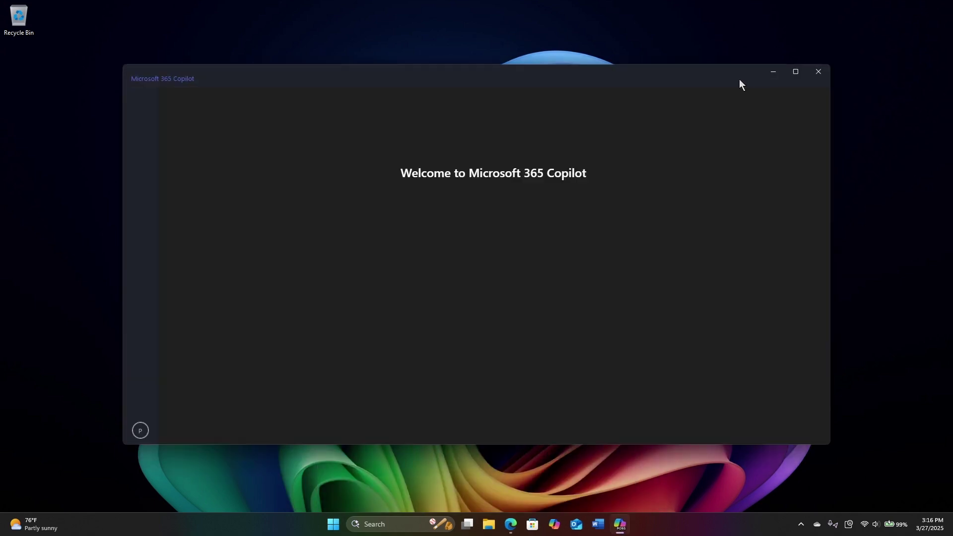
Switch Microsoft 365 Copilot to its Copilot chat page and maximize the window
{"action": "left_click", "coordinate": [139, 131]}
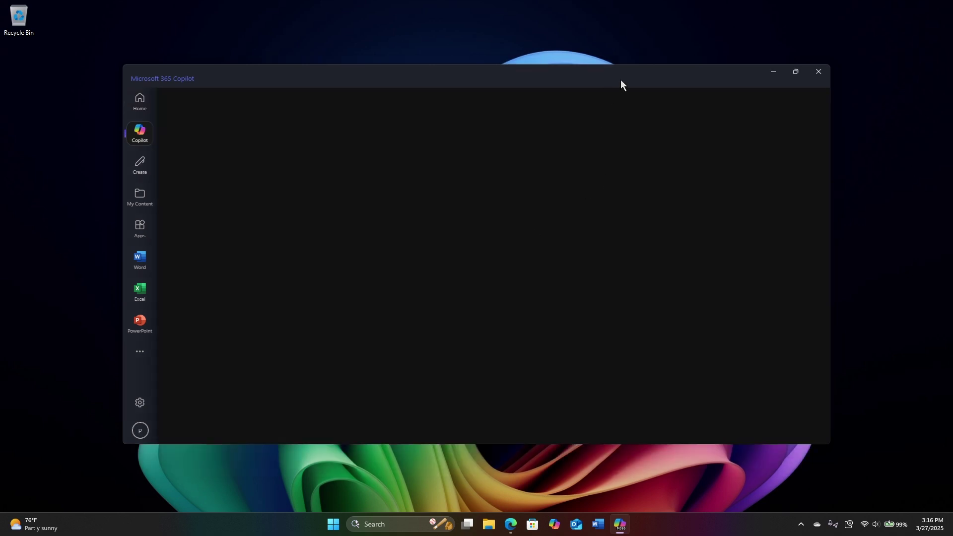
{"action": "double_click", "coordinate": [620, 80]}
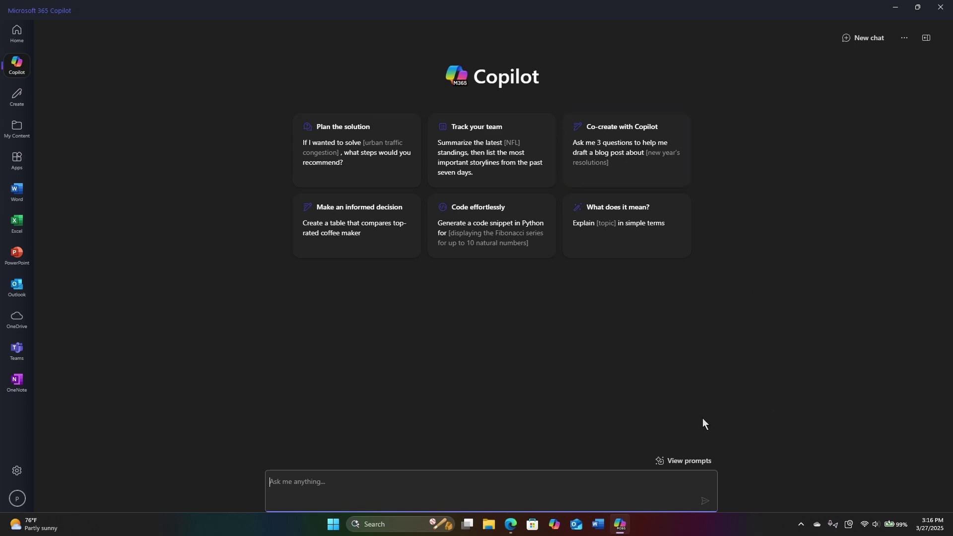
Browse the prompt gallery filtered by Learn tasks, then by Create tasks
{"action": "left_click", "coordinate": [686, 461]}
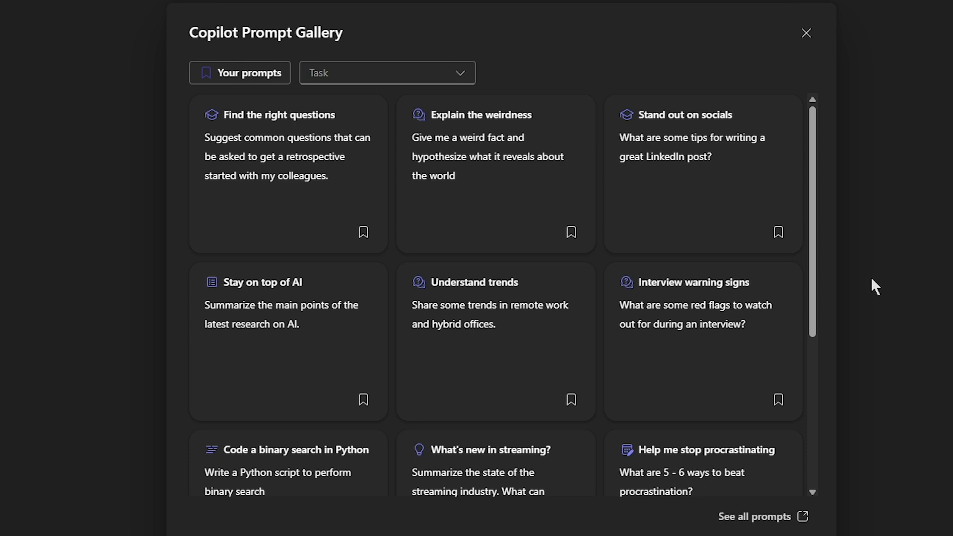
{"action": "left_click", "coordinate": [404, 75]}
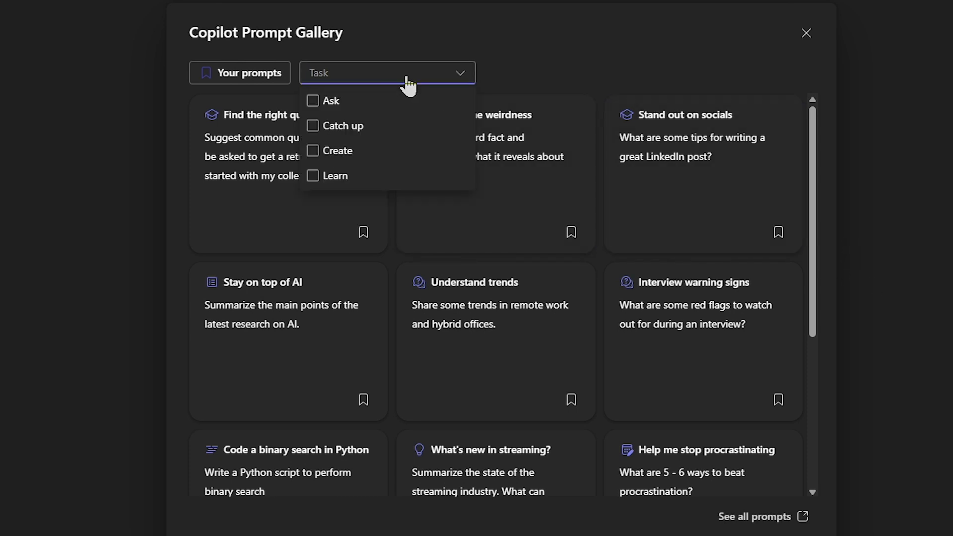
{"action": "left_click", "coordinate": [334, 177]}
{"action": "left_click", "coordinate": [746, 195]}
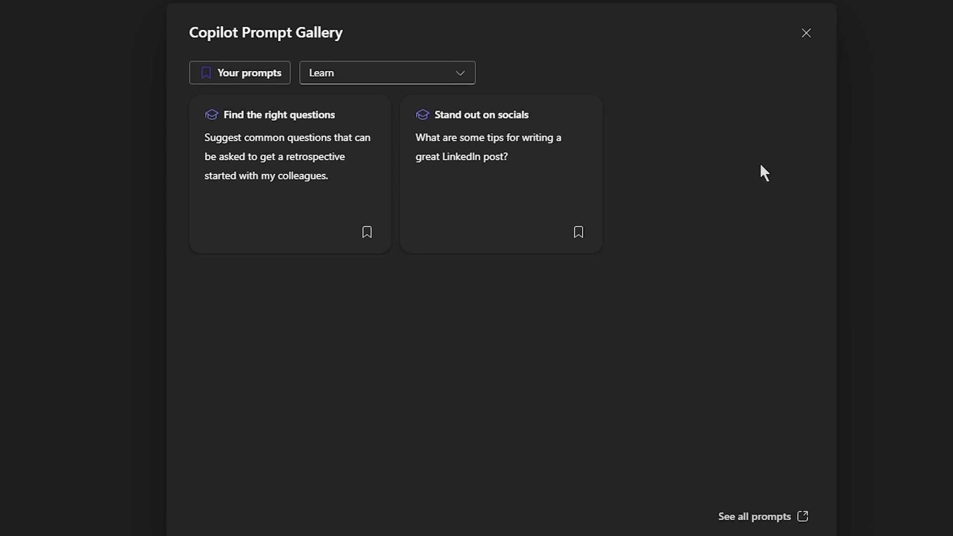
{"action": "left_click", "coordinate": [360, 74]}
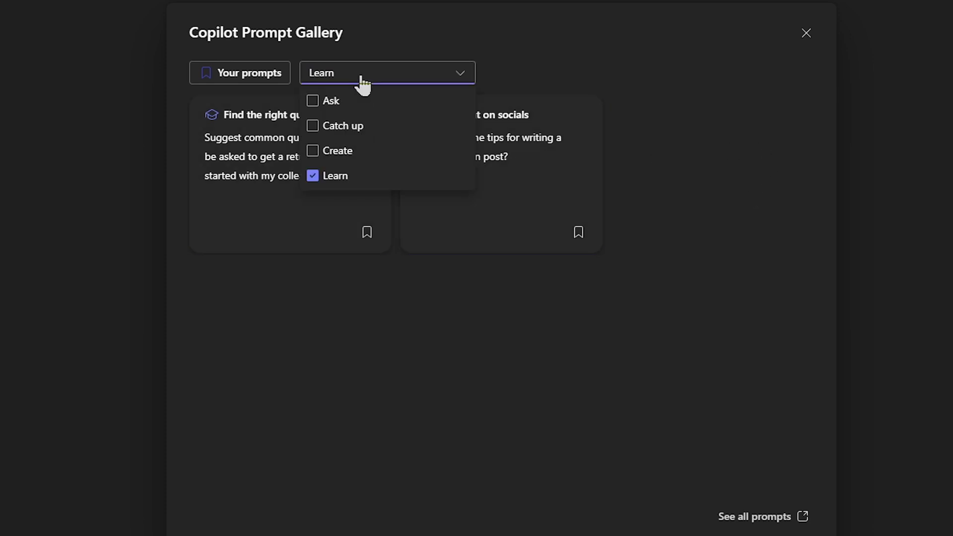
{"action": "left_click", "coordinate": [338, 150]}
{"action": "left_click", "coordinate": [315, 177]}
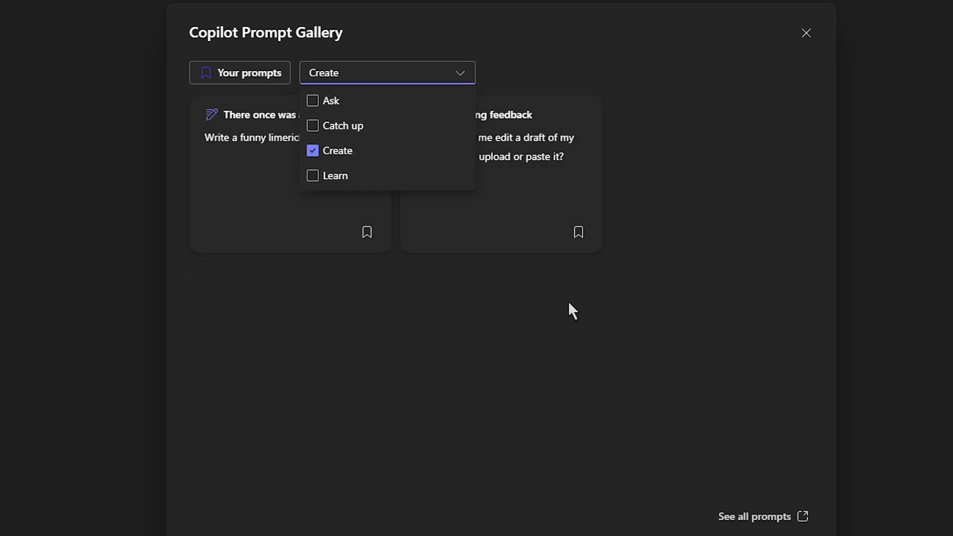
{"action": "left_click", "coordinate": [629, 331]}
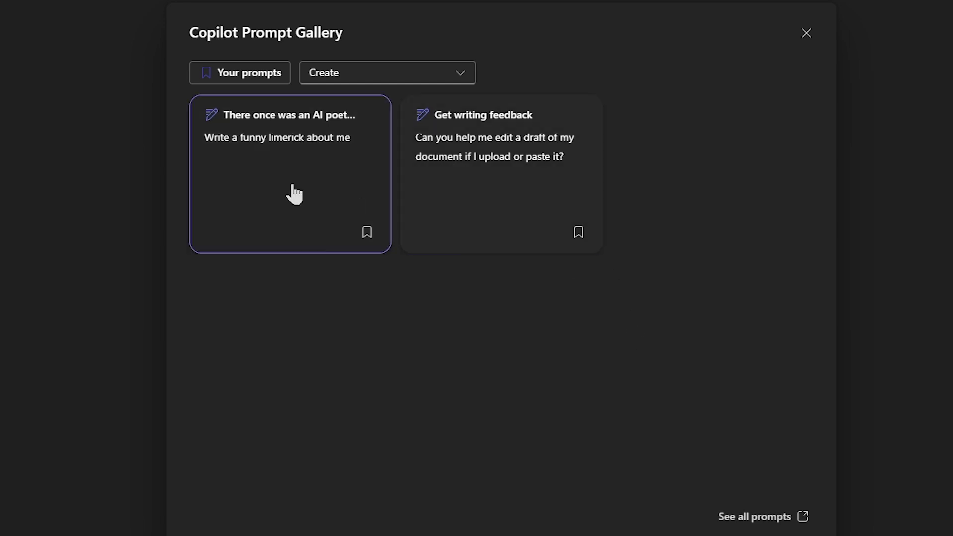
Filter the gallery to Ask prompts, then close the gallery and Microsoft 365 Copilot
{"action": "left_click", "coordinate": [356, 79]}
{"action": "left_click", "coordinate": [318, 151]}
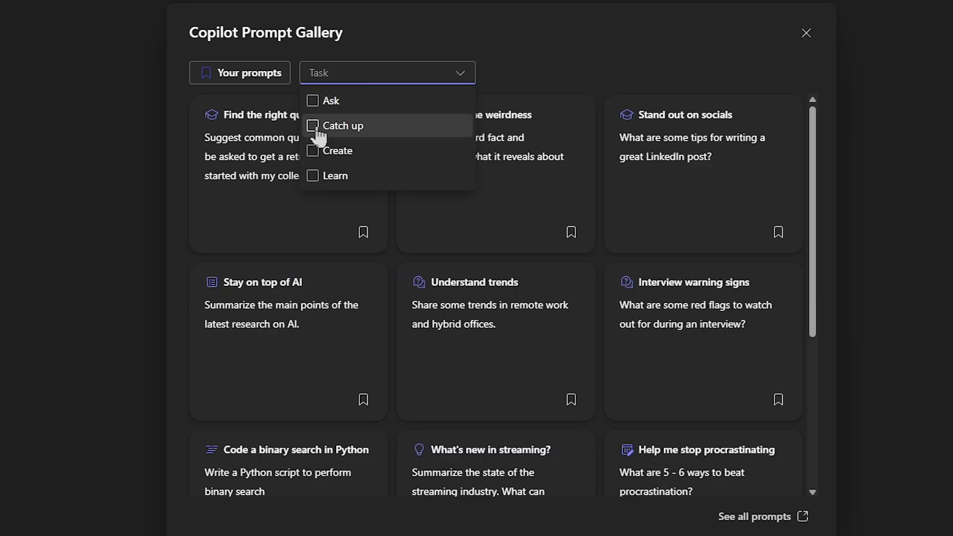
{"action": "left_click", "coordinate": [323, 103]}
{"action": "left_click", "coordinate": [625, 363]}
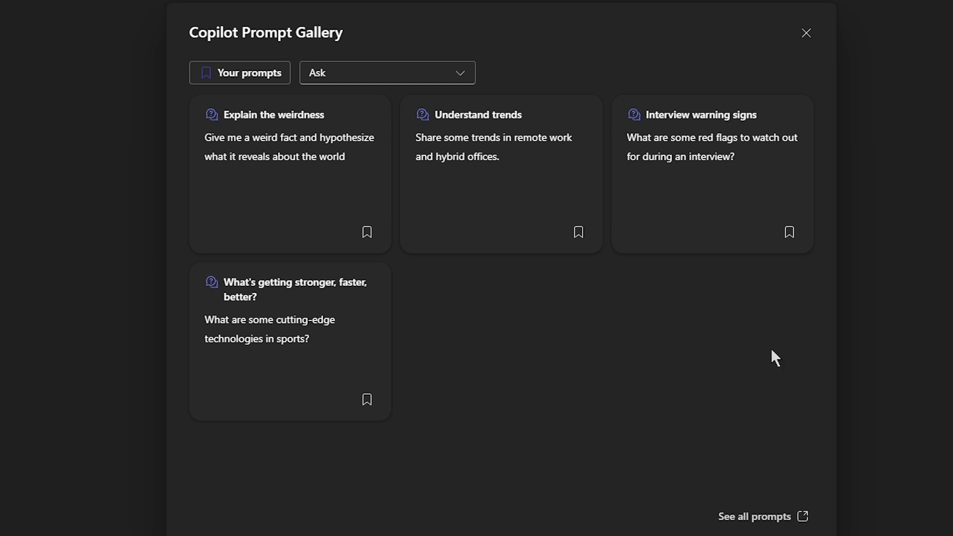
{"action": "left_click", "coordinate": [806, 35]}
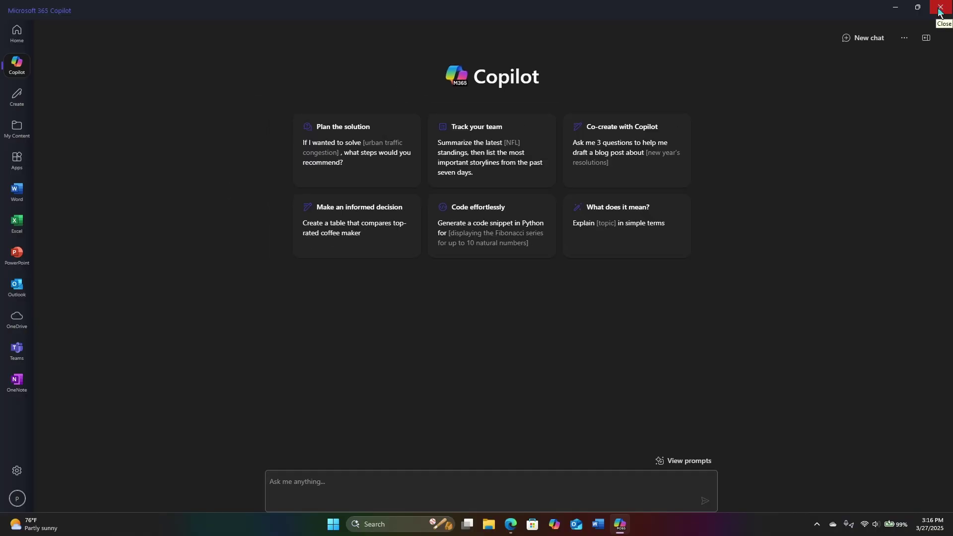
{"action": "left_click", "coordinate": [941, 7]}
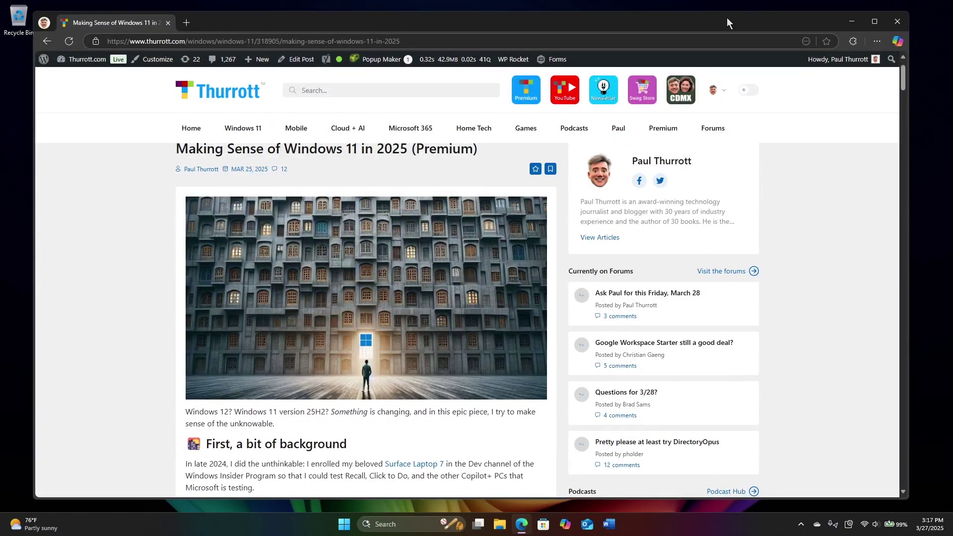
Open Edge's Copilot sidebar beside the Windows 11 article and ask for a page summary
{"action": "left_click", "coordinate": [899, 43]}
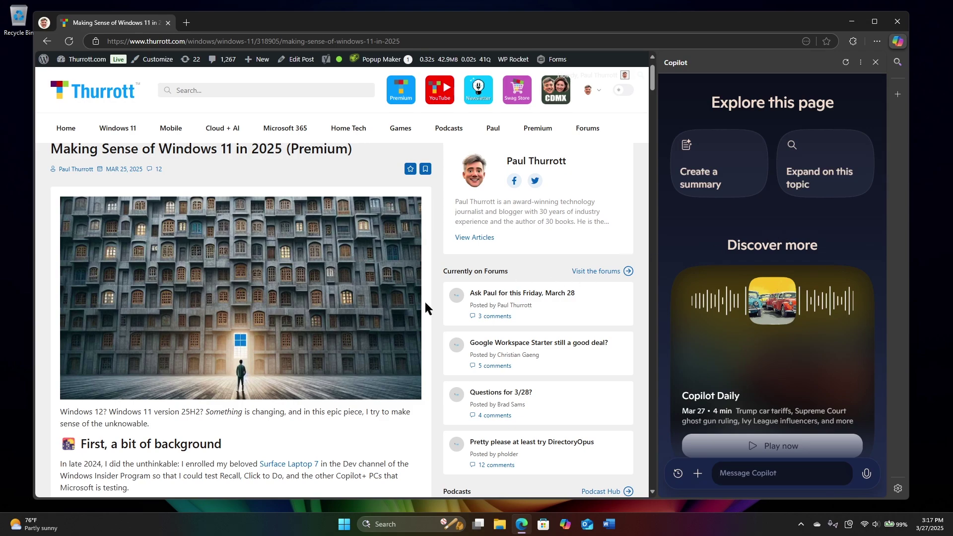
{"action": "scroll", "coordinate": [371, 327], "scroll_direction": "down", "scroll_amount": 8}
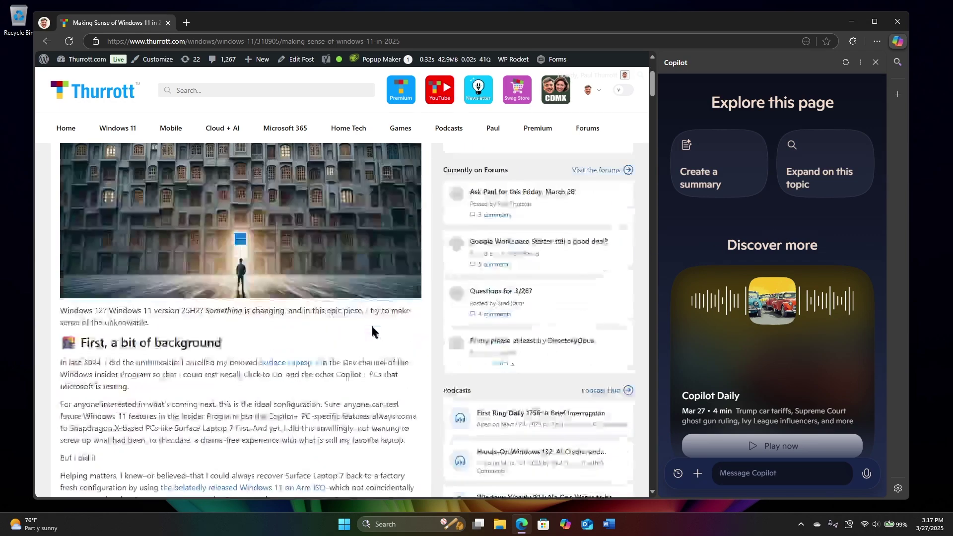
{"action": "scroll", "coordinate": [372, 323], "scroll_direction": "up", "scroll_amount": 3}
{"action": "scroll", "coordinate": [373, 324], "scroll_direction": "down", "scroll_amount": 2}
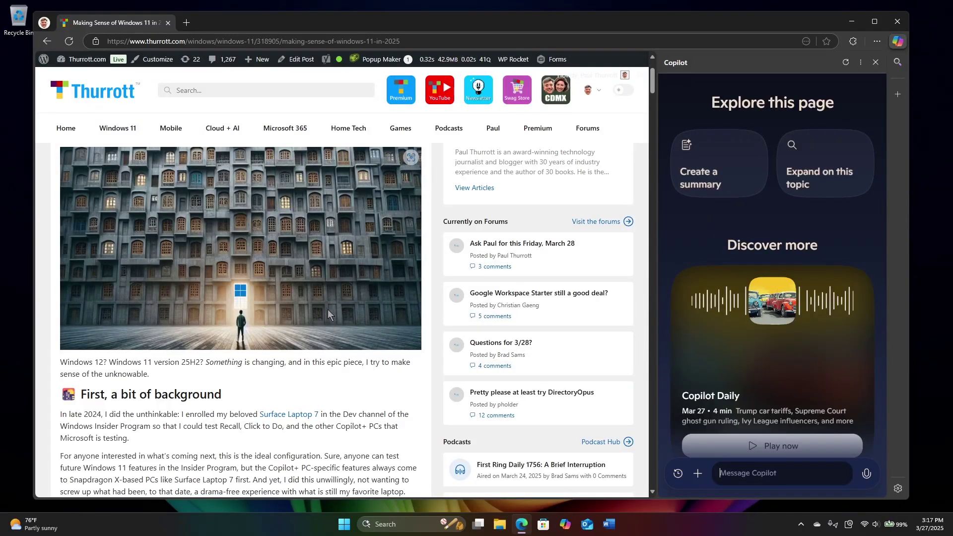
{"action": "left_click", "coordinate": [735, 166]}
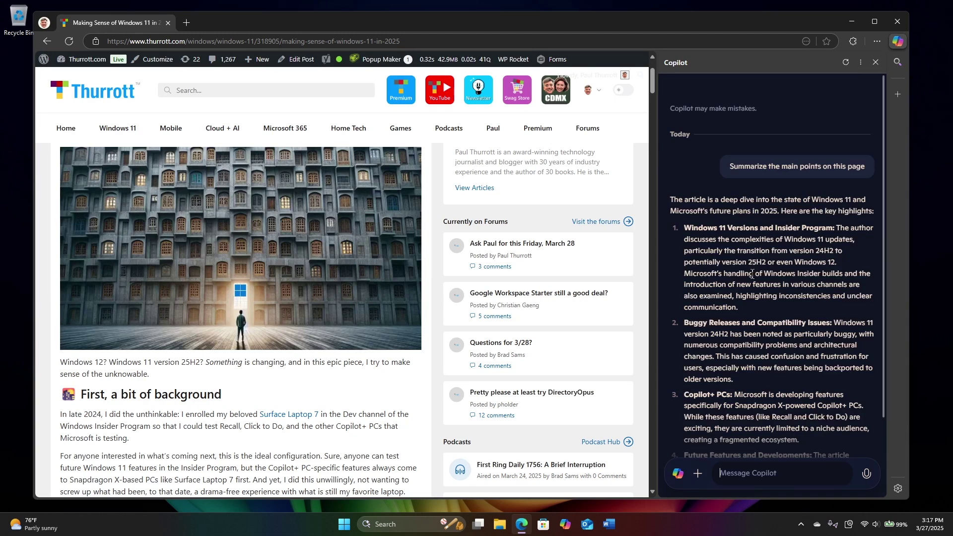
Read Copilot's six-point summary, select text in its reply, and refresh the conversation
{"action": "scroll", "coordinate": [763, 273], "scroll_direction": "down", "scroll_amount": 2}
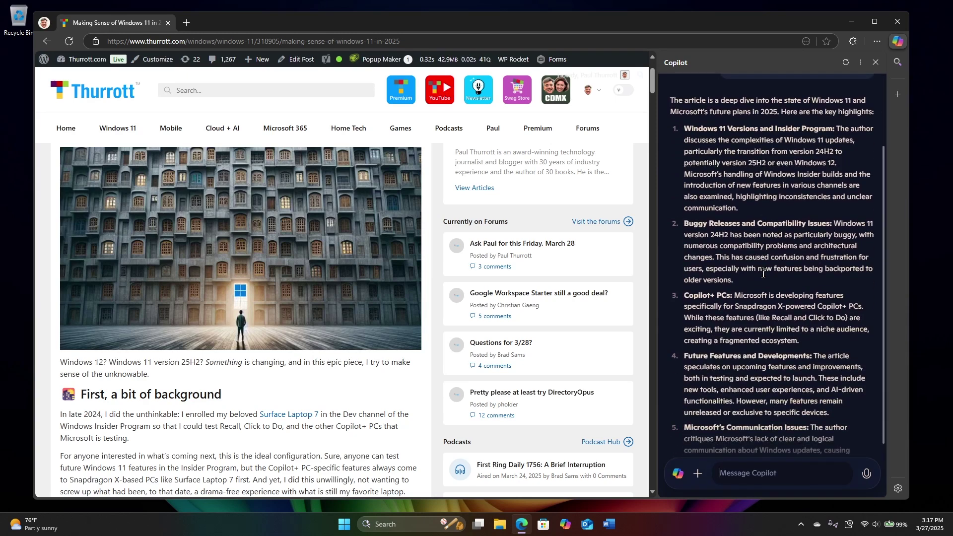
{"action": "scroll", "coordinate": [827, 235], "scroll_direction": "down", "scroll_amount": 2}
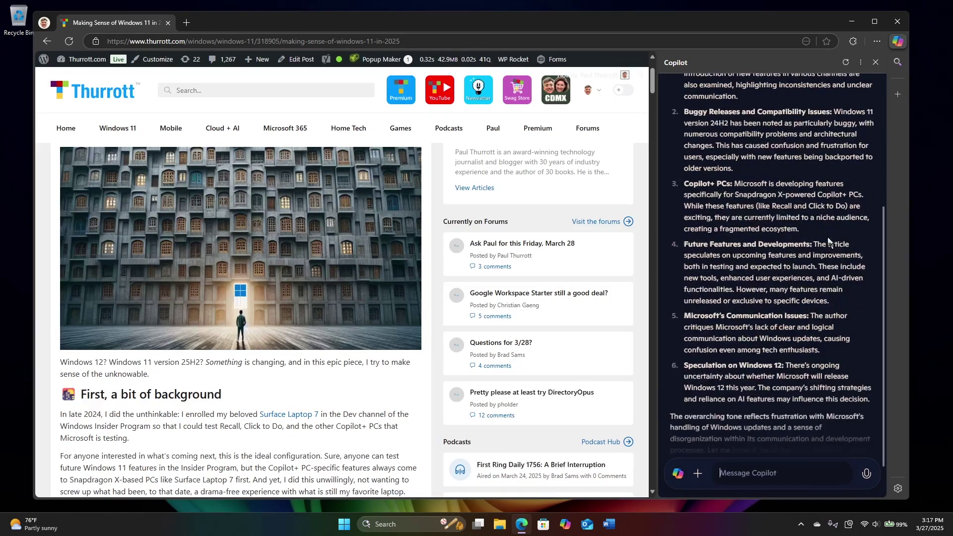
{"action": "scroll", "coordinate": [821, 222], "scroll_direction": "down", "scroll_amount": 1}
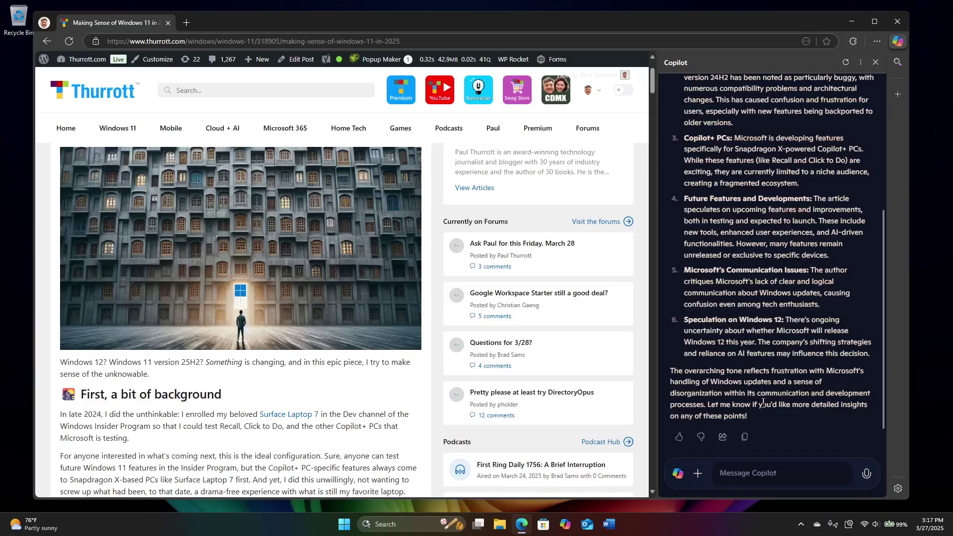
{"action": "left_click_drag", "start_coordinate": [708, 404], "coordinate": [765, 420]}
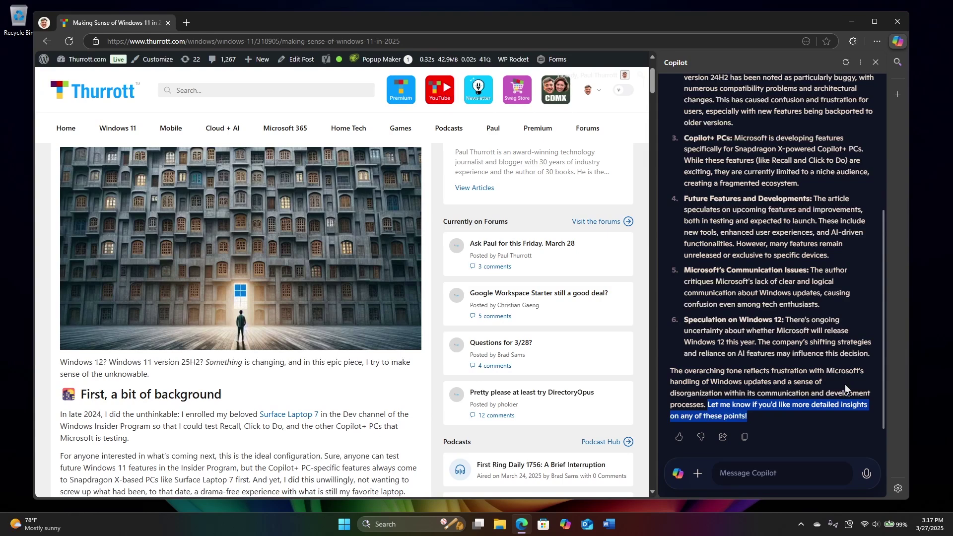
{"action": "left_click_drag", "start_coordinate": [823, 382], "coordinate": [834, 351]}
{"action": "scroll", "coordinate": [775, 317], "scroll_direction": "up", "scroll_amount": 5}
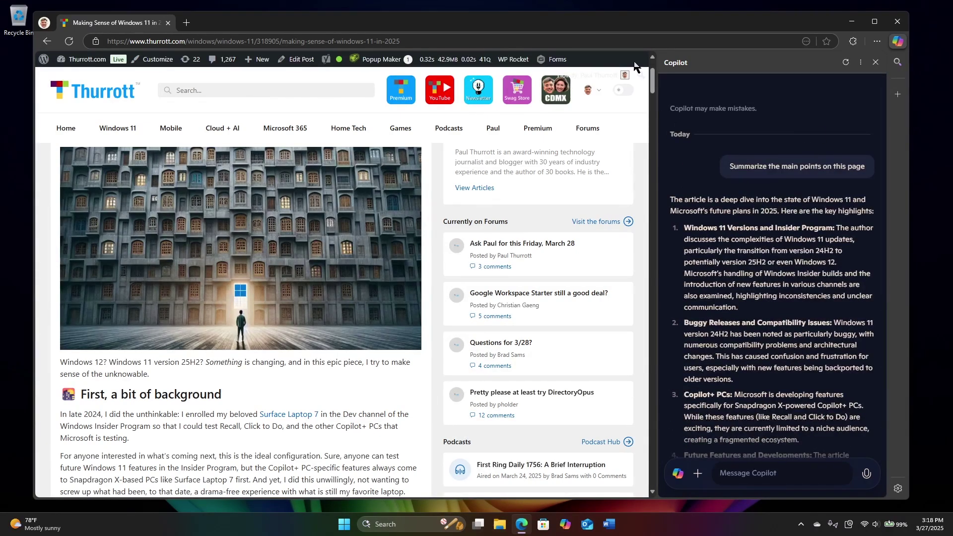
{"action": "left_click", "coordinate": [846, 63]}
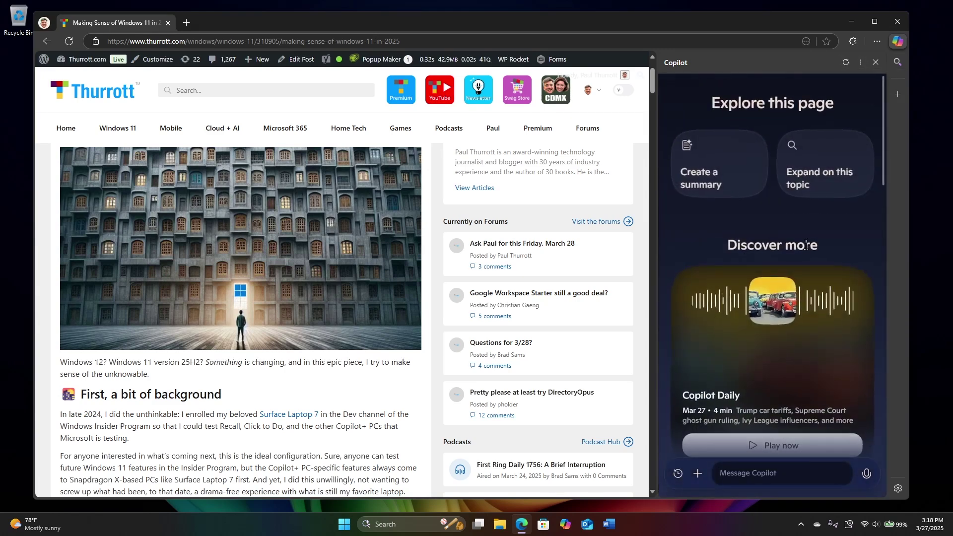
{"action": "scroll", "coordinate": [808, 279], "scroll_direction": "down", "scroll_amount": 2}
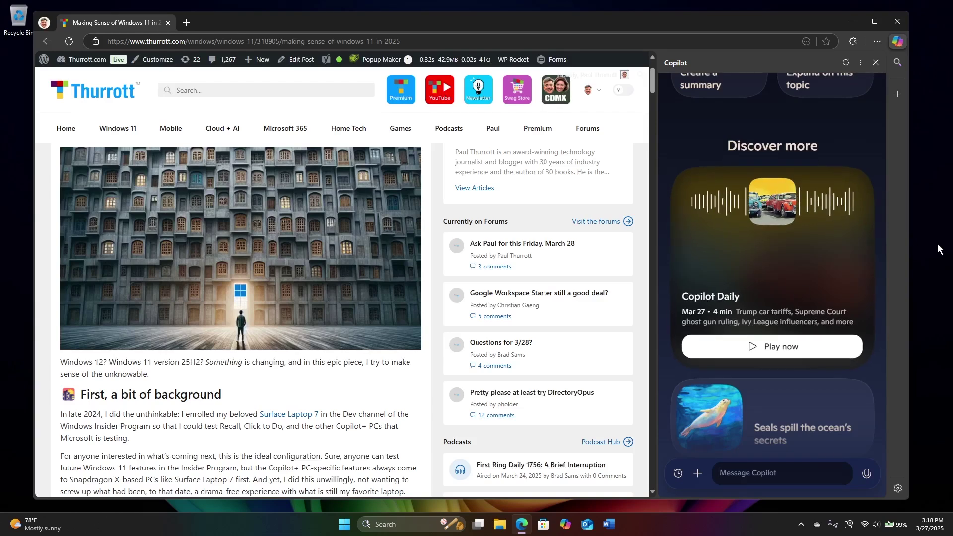
{"action": "left_click", "coordinate": [790, 350]}
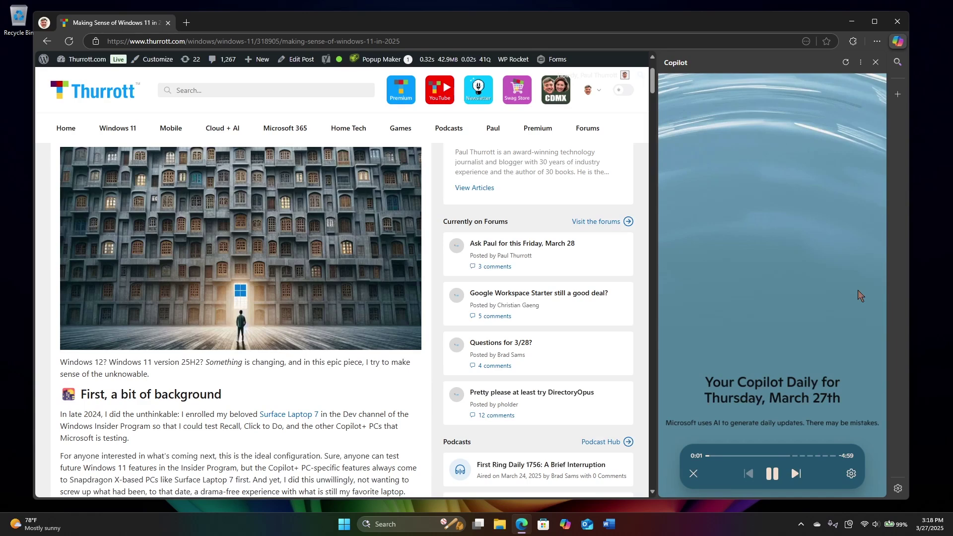
{"action": "left_click", "coordinate": [693, 478]}
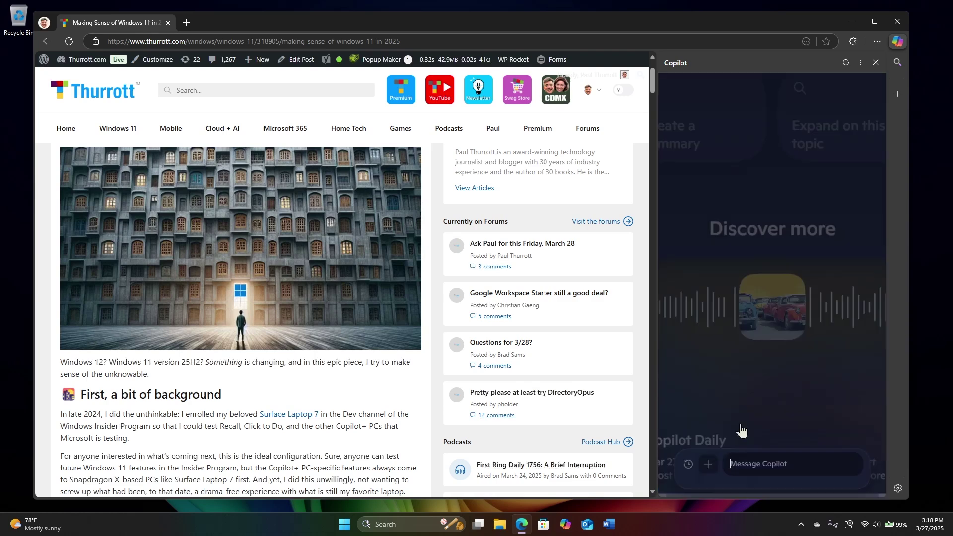
{"action": "scroll", "coordinate": [811, 342], "scroll_direction": "down", "scroll_amount": 1}
{"action": "scroll", "coordinate": [812, 342], "scroll_direction": "down", "scroll_amount": 2}
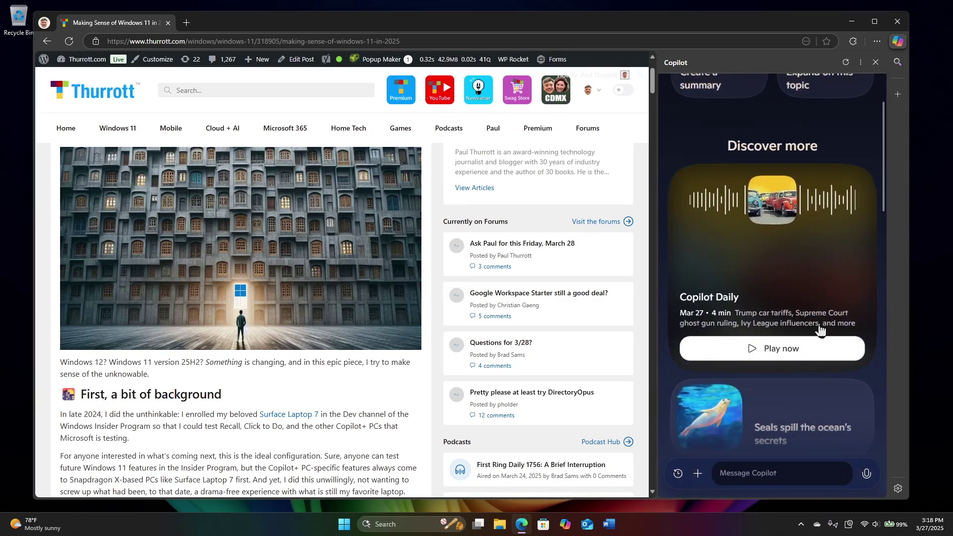
{"action": "scroll", "coordinate": [838, 278], "scroll_direction": "up", "scroll_amount": 3}
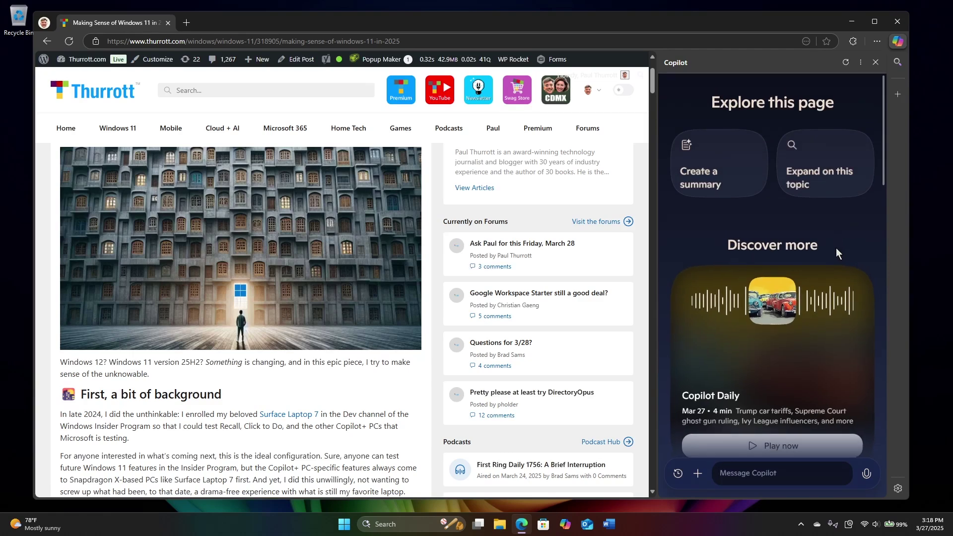
{"action": "left_click", "coordinate": [698, 473]}
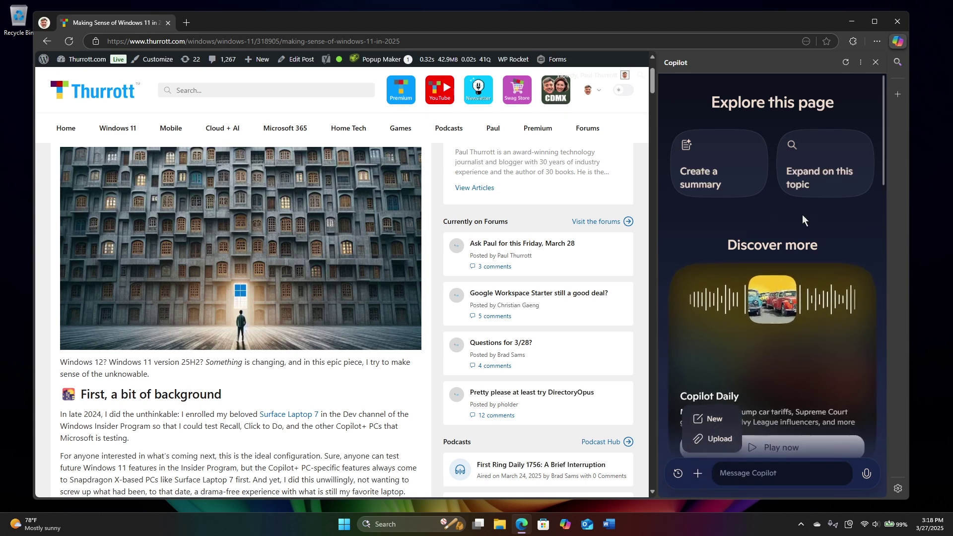
{"action": "left_click", "coordinate": [677, 99]}
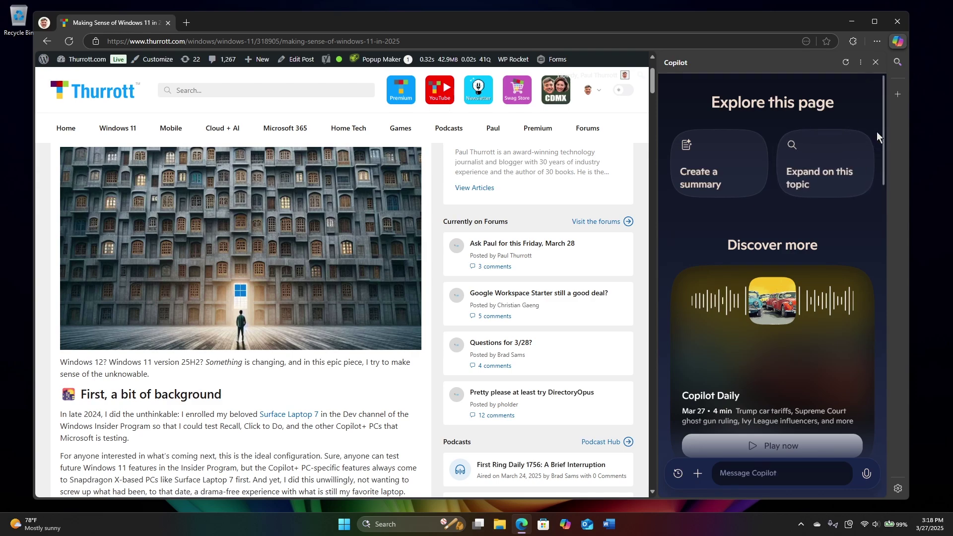
Close Edge's Copilot pane, show the desktop, and launch Paint from Start search
{"action": "left_click", "coordinate": [875, 63]}
{"action": "key", "text": "super+d"}
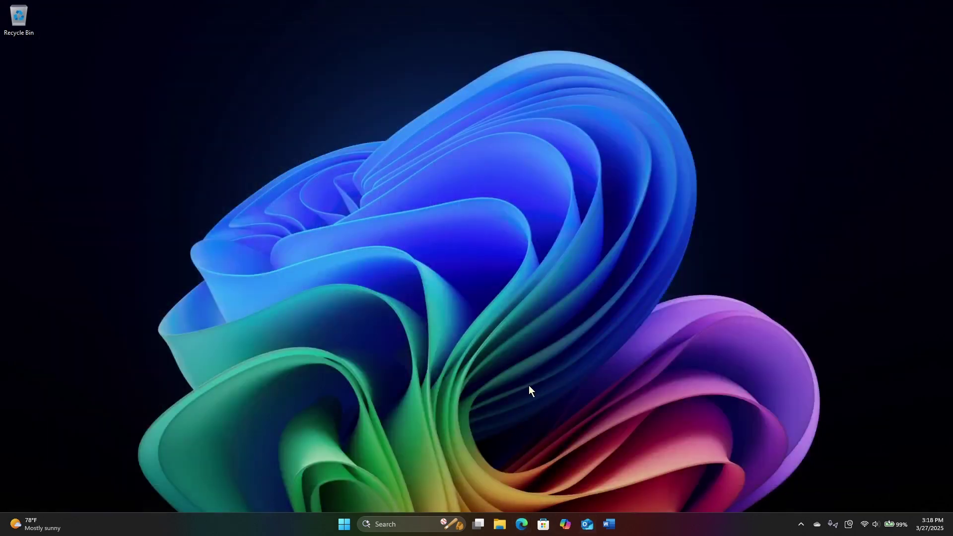
{"action": "key", "text": "super"}
{"action": "type", "text": "paint"}
{"action": "key", "text": "Return"}
{"action": "key", "text": "super"}
{"action": "type", "text": "phot"}
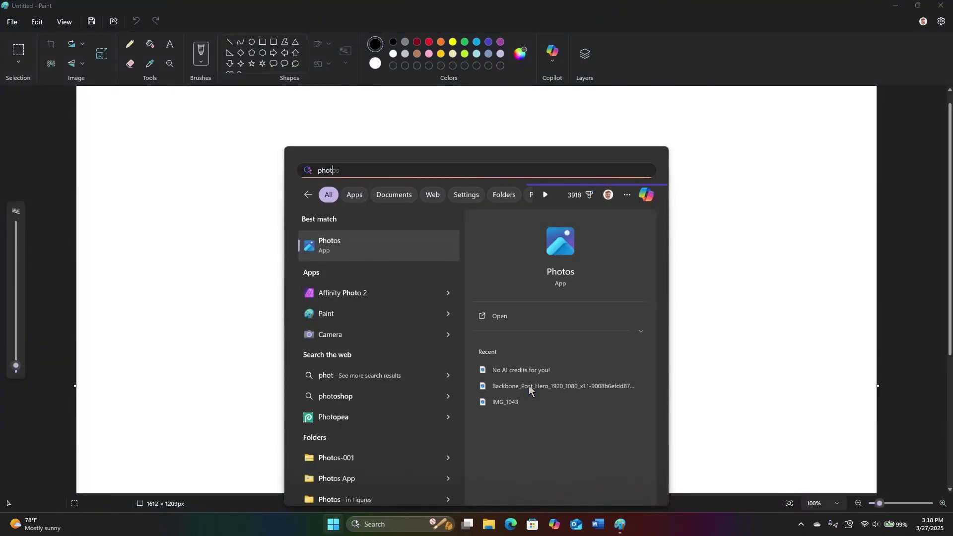
{"action": "key", "text": "Escape"}
{"action": "key", "text": "Escape"}
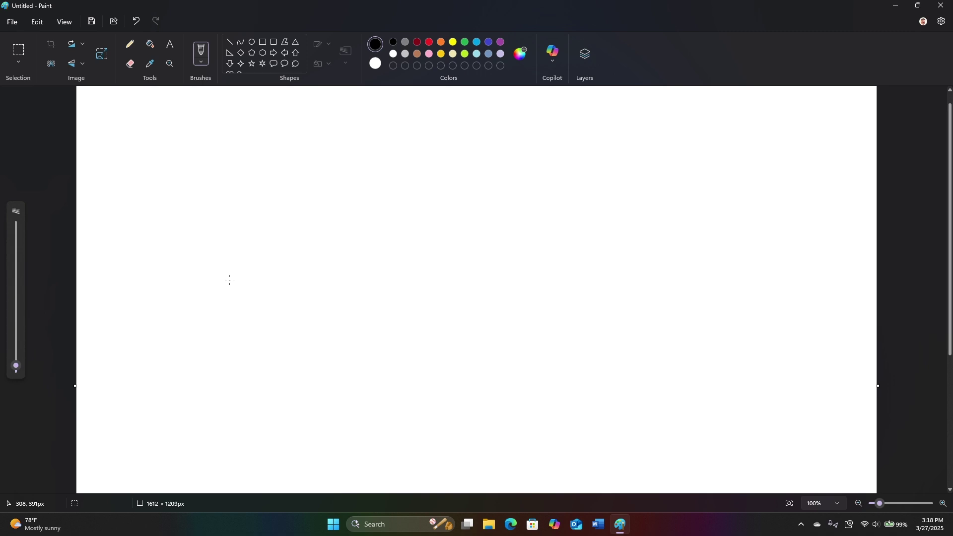
{"action": "scroll", "coordinate": [227, 279], "scroll_direction": "down", "scroll_amount": 2}
{"action": "scroll", "coordinate": [229, 280], "scroll_direction": "down", "scroll_amount": 2}
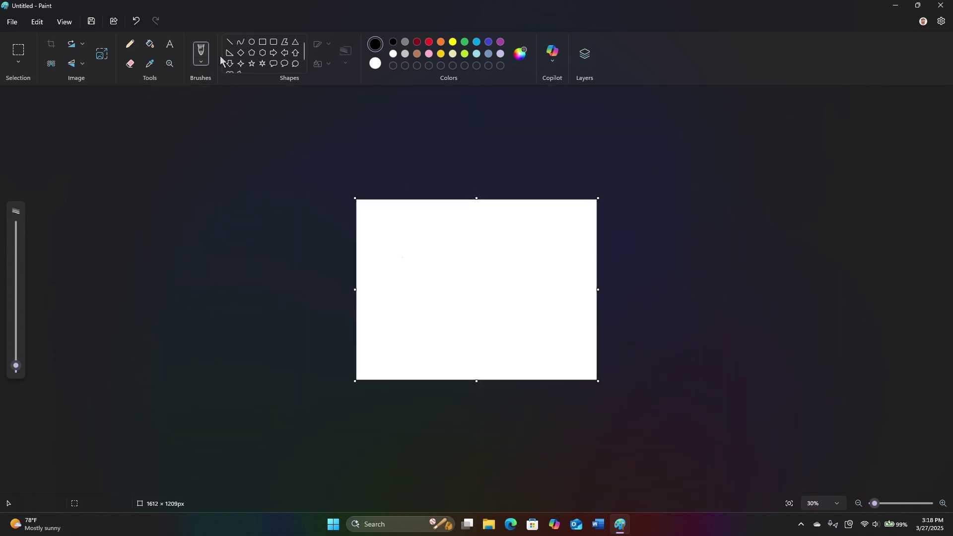
Open the photo 456023 (311) SR, discarding the blank canvas unsaved
{"action": "key", "text": "ctrl+o"}
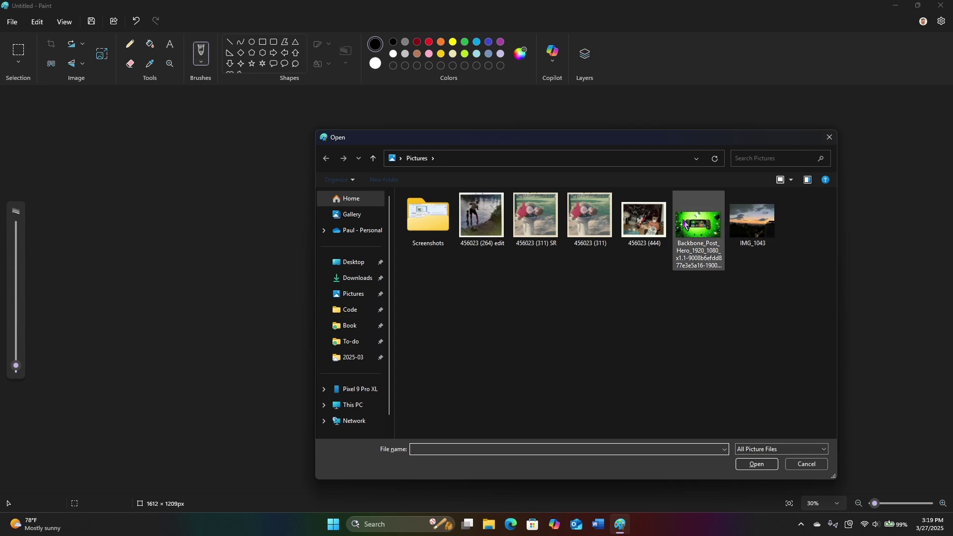
{"action": "double_click", "coordinate": [544, 222]}
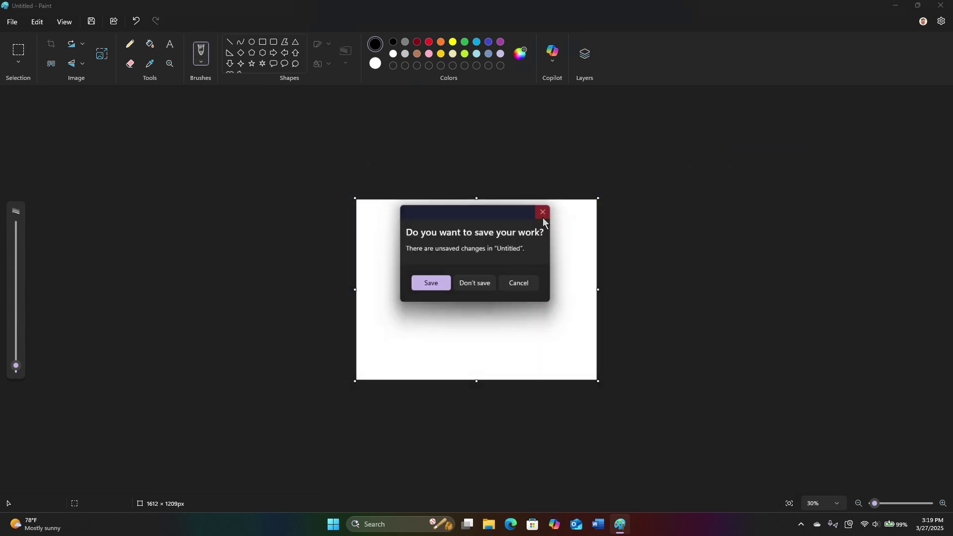
{"action": "left_click", "coordinate": [471, 286]}
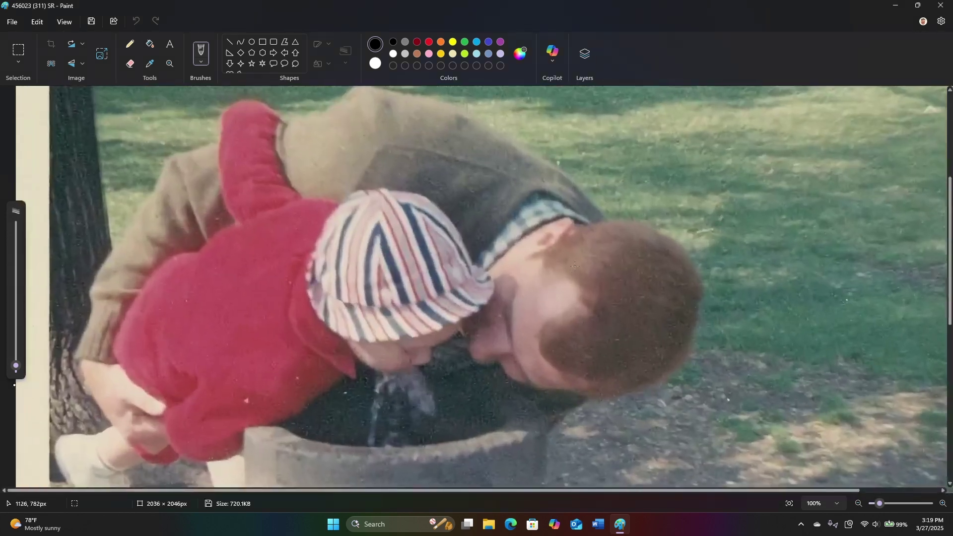
{"action": "scroll", "coordinate": [575, 266], "scroll_direction": "down", "scroll_amount": 5}
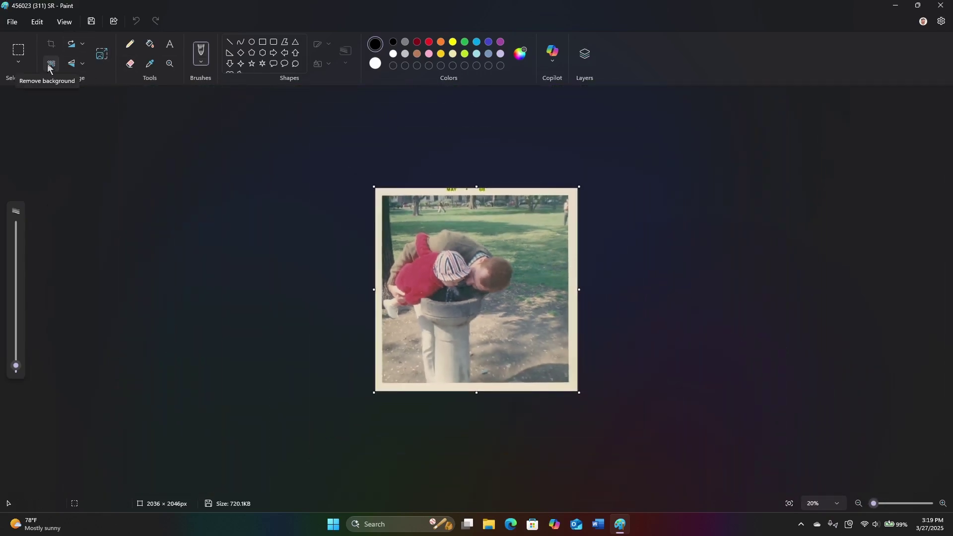
Remove the photo's background with Paint's Copilot tool, then close Paint without saving
{"action": "left_click", "coordinate": [554, 53]}
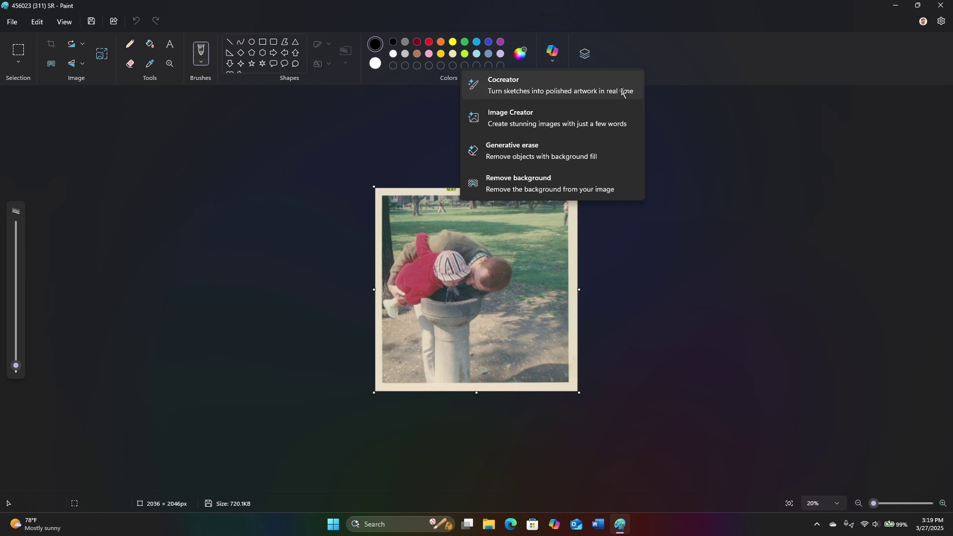
{"action": "left_click", "coordinate": [615, 181]}
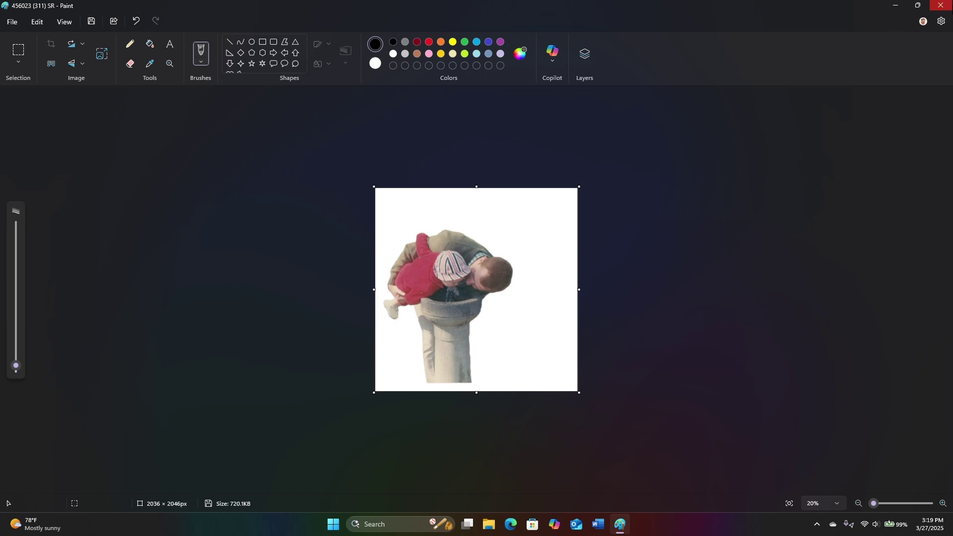
{"action": "left_click", "coordinate": [941, 5]}
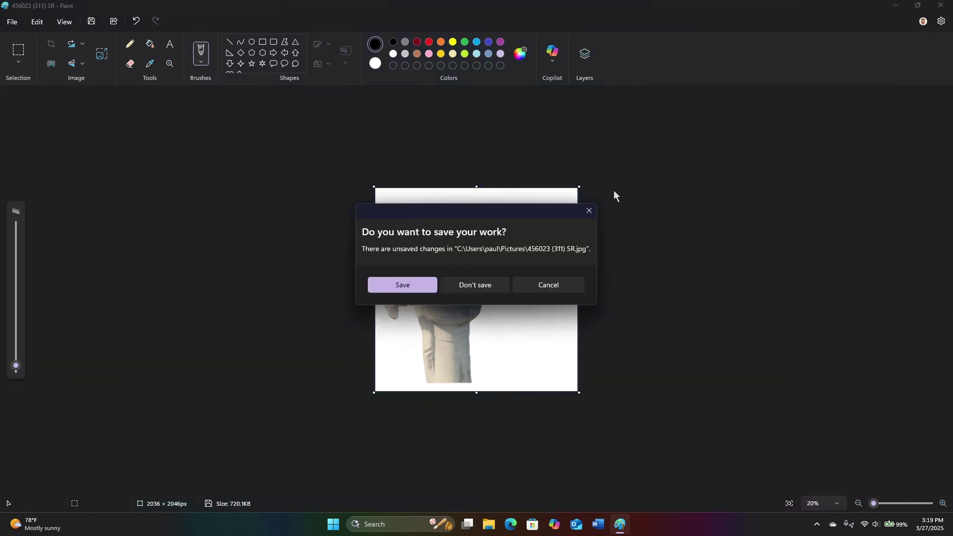
{"action": "left_click", "coordinate": [492, 285]}
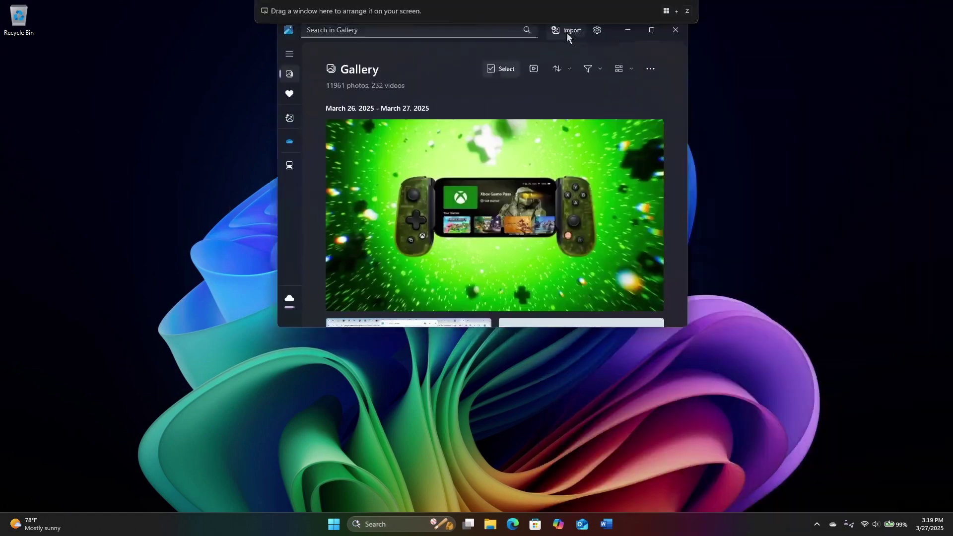
Open the Xbox controller image full-screen from the Photos Gallery and enter Edit mode
{"action": "left_click_drag", "start_coordinate": [567, 32], "coordinate": [494, 80]}
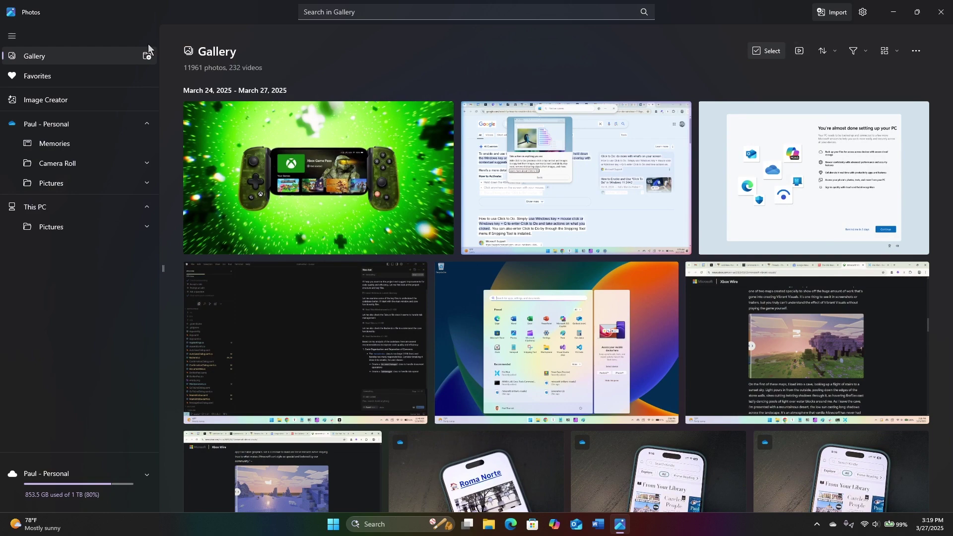
{"action": "left_click", "coordinate": [249, 144]}
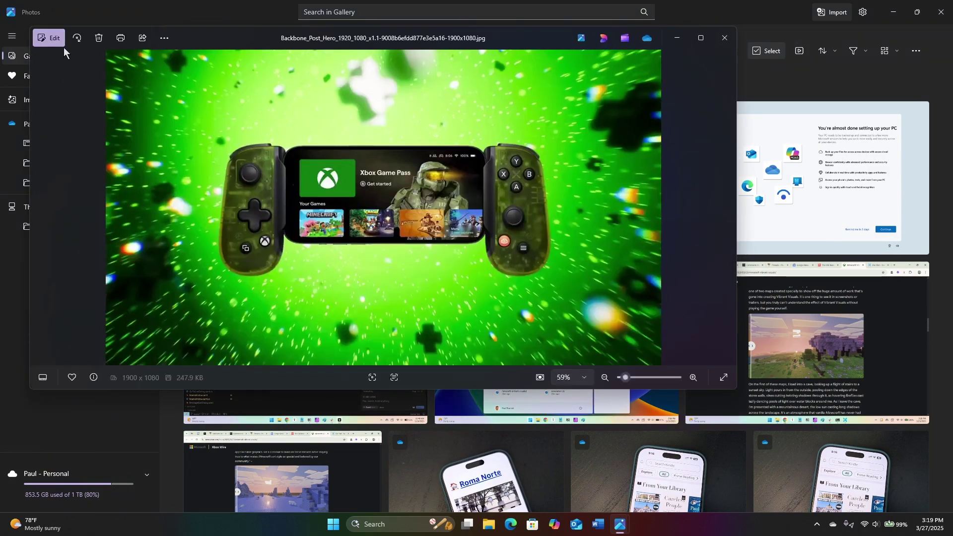
{"action": "double_click", "coordinate": [231, 35]}
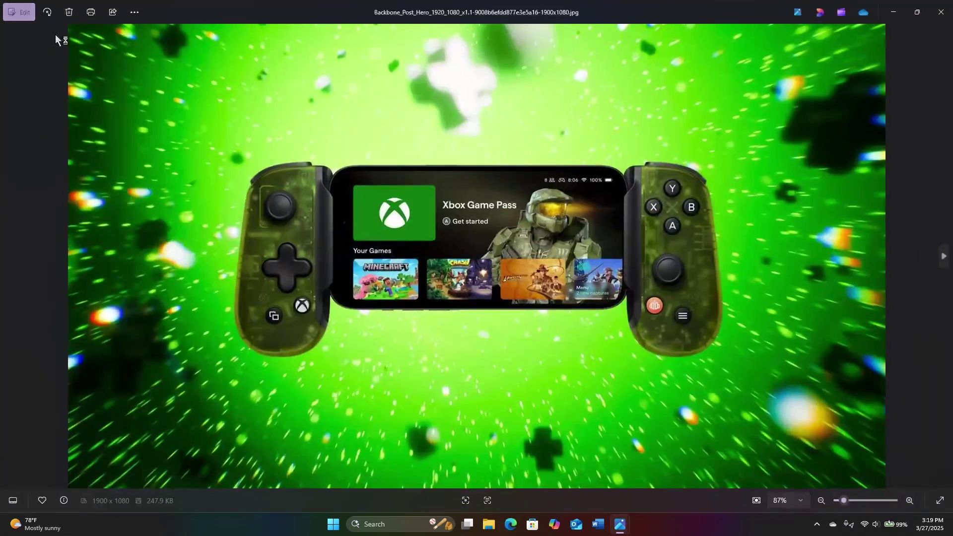
{"action": "left_click", "coordinate": [22, 14]}
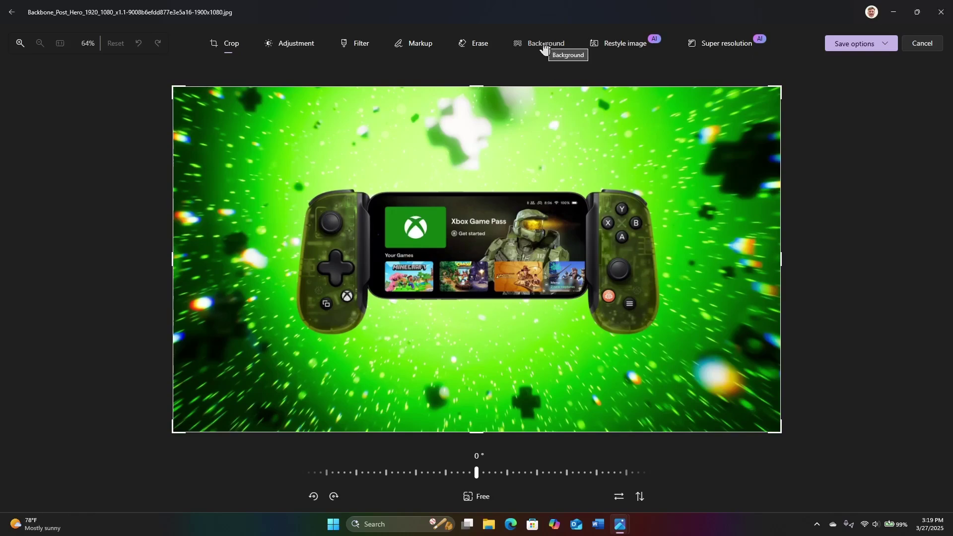
Remove the controller picture's green background using Erase > Background
{"action": "left_click", "coordinate": [470, 46]}
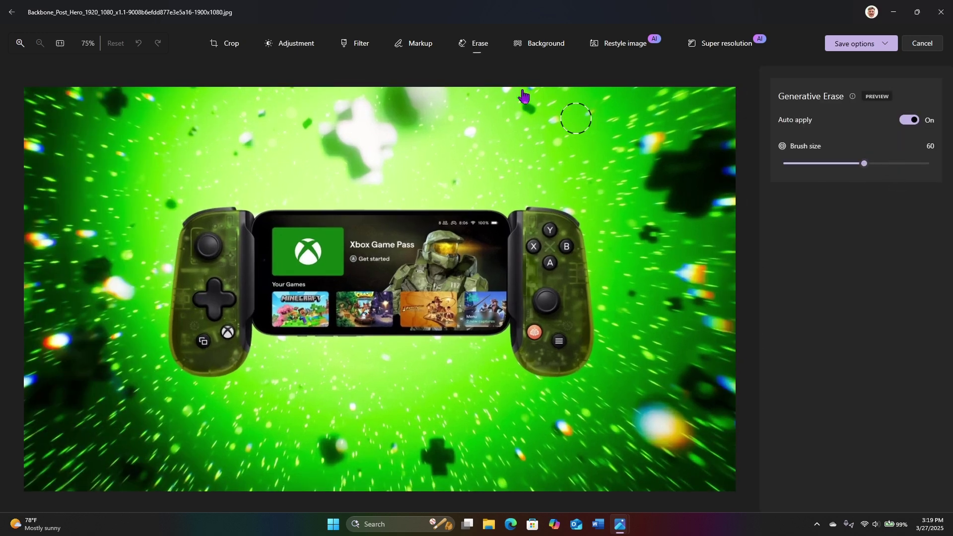
{"action": "left_click", "coordinate": [521, 47]}
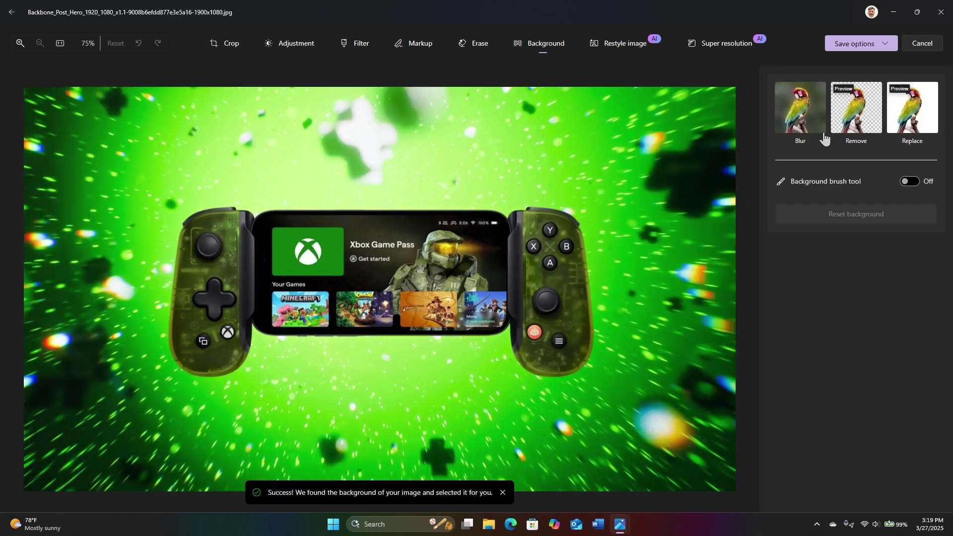
{"action": "left_click", "coordinate": [851, 130]}
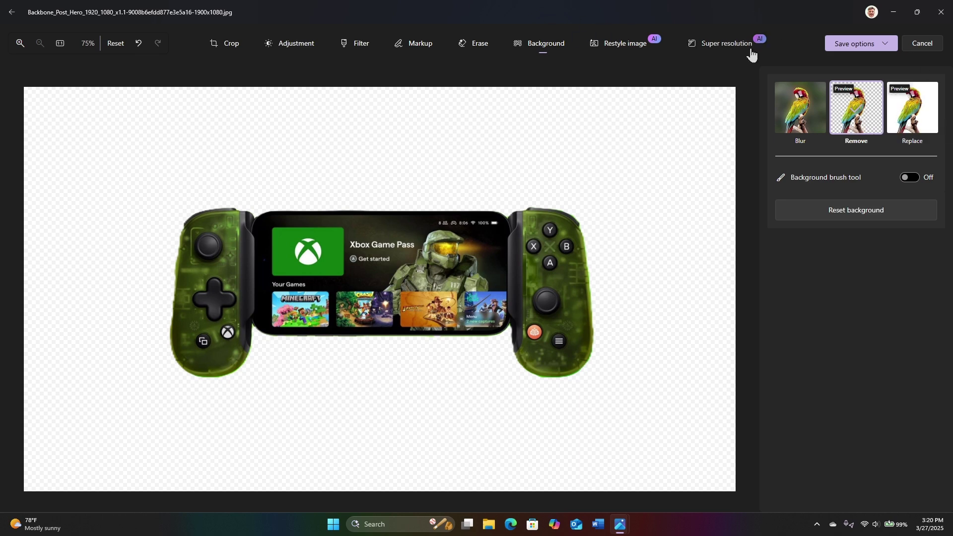
Discard the background edit without saving and close the photo viewer
{"action": "left_click", "coordinate": [922, 43]}
{"action": "left_click", "coordinate": [459, 282]}
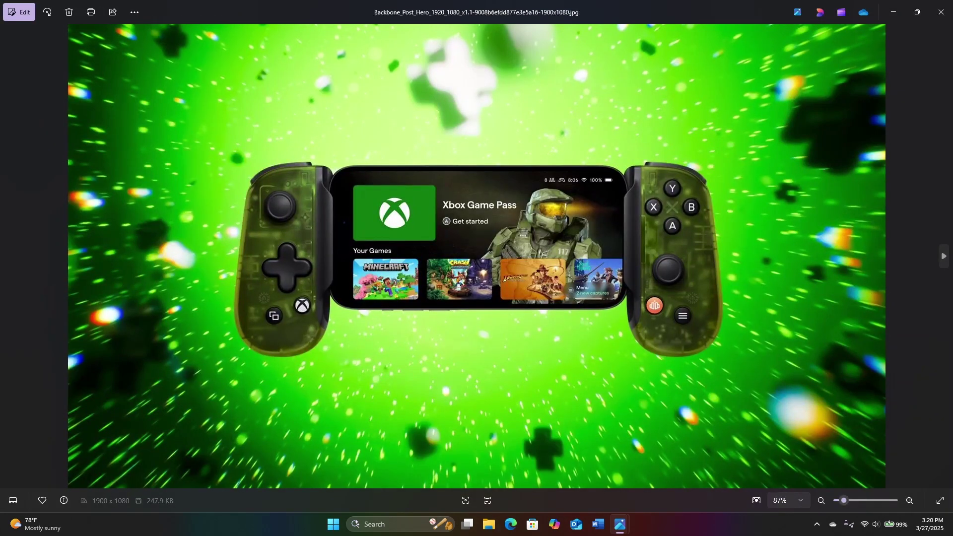
{"action": "left_click", "coordinate": [940, 12]}
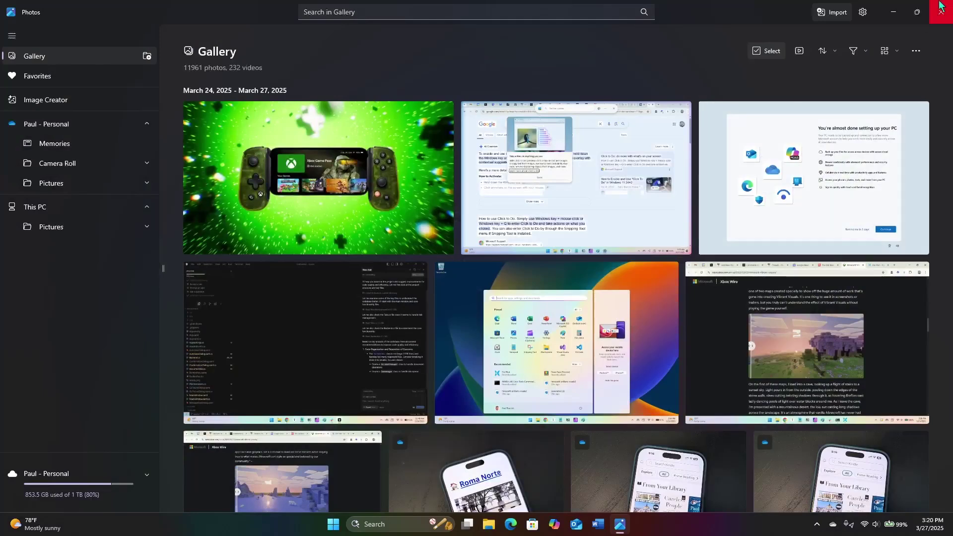
Close Photos and launch Microsoft Clipchamp from a Start menu search for 'clipchamp'
{"action": "left_click", "coordinate": [917, 12]}
{"action": "left_click", "coordinate": [603, 80]}
{"action": "key", "text": "super"}
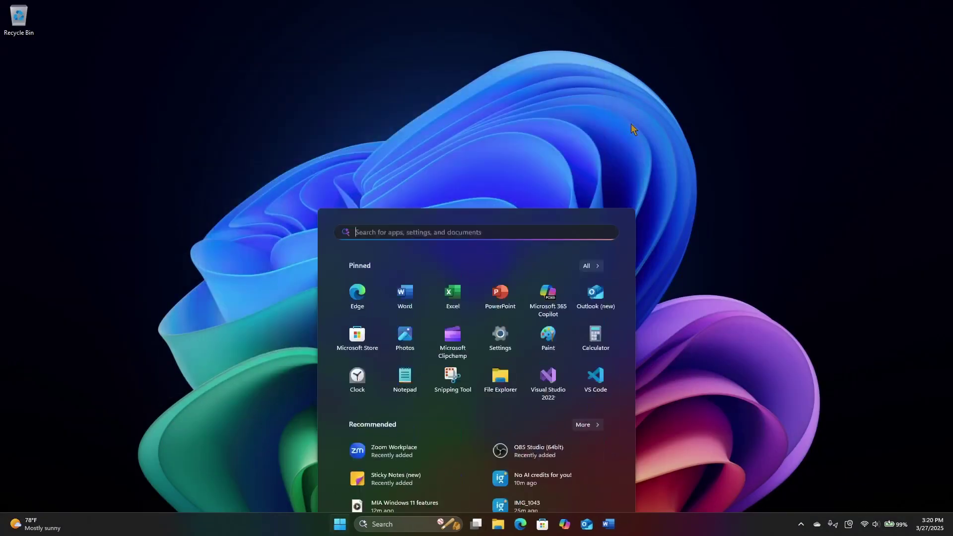
{"action": "type", "text": "cloi"}
{"action": "key", "text": "BackSpace"}
{"action": "key", "text": "BackSpace"}
{"action": "type", "text": "ipch"}
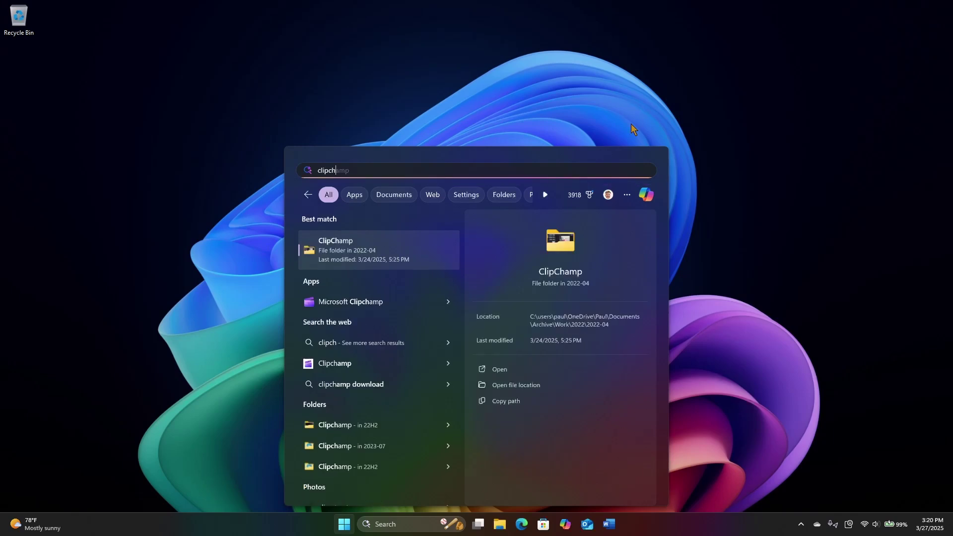
{"action": "left_click", "coordinate": [370, 301]}
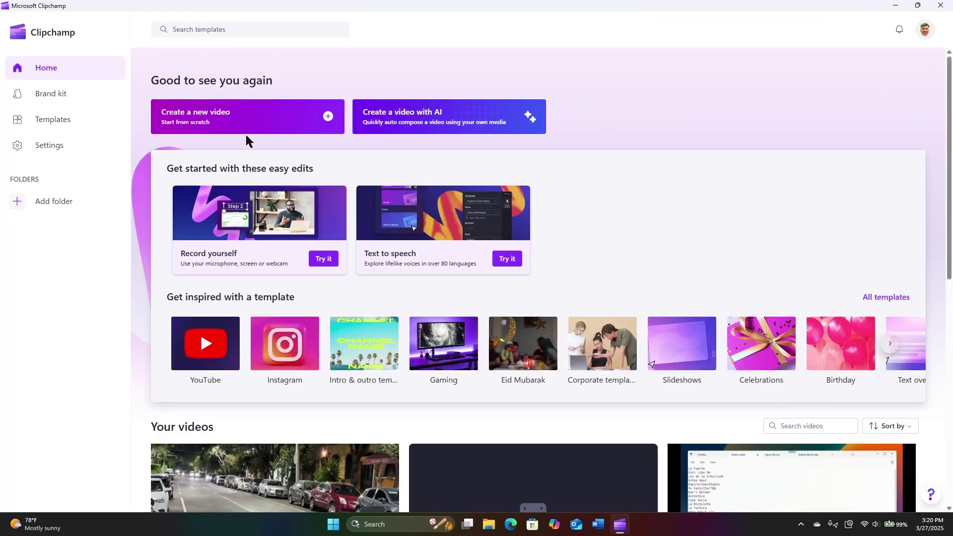
Open the Blinky lights 2 project and show its Captions pane
{"action": "scroll", "coordinate": [259, 436], "scroll_direction": "down", "scroll_amount": 7}
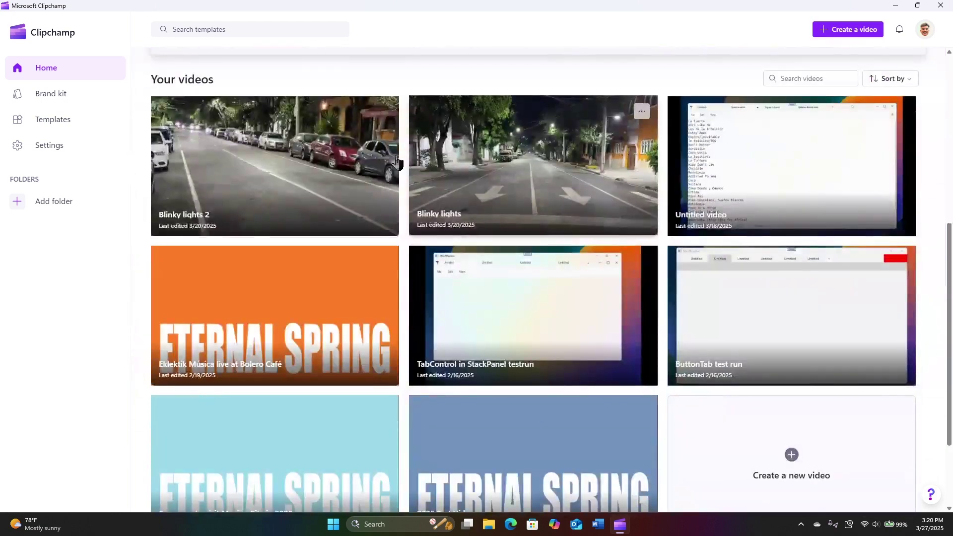
{"action": "left_click", "coordinate": [277, 212]}
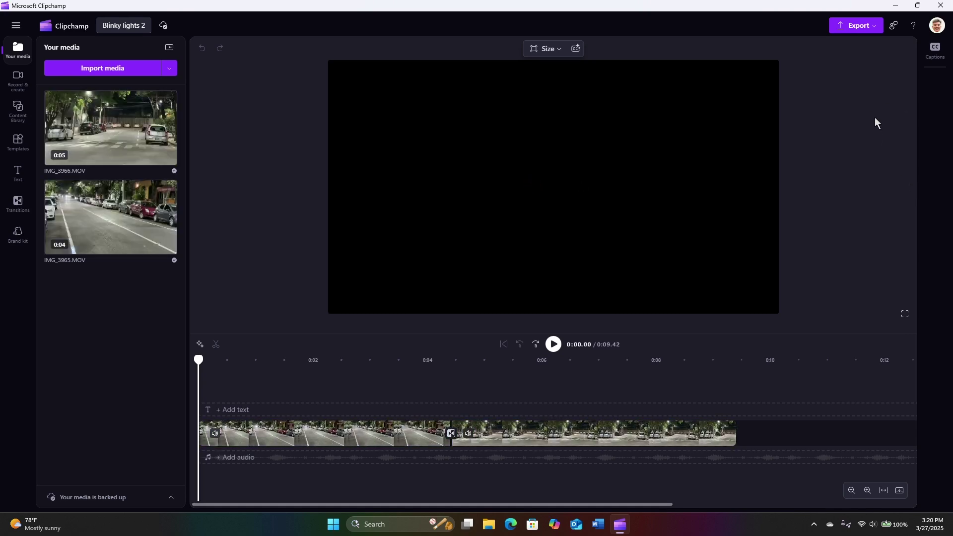
{"action": "left_click", "coordinate": [933, 54]}
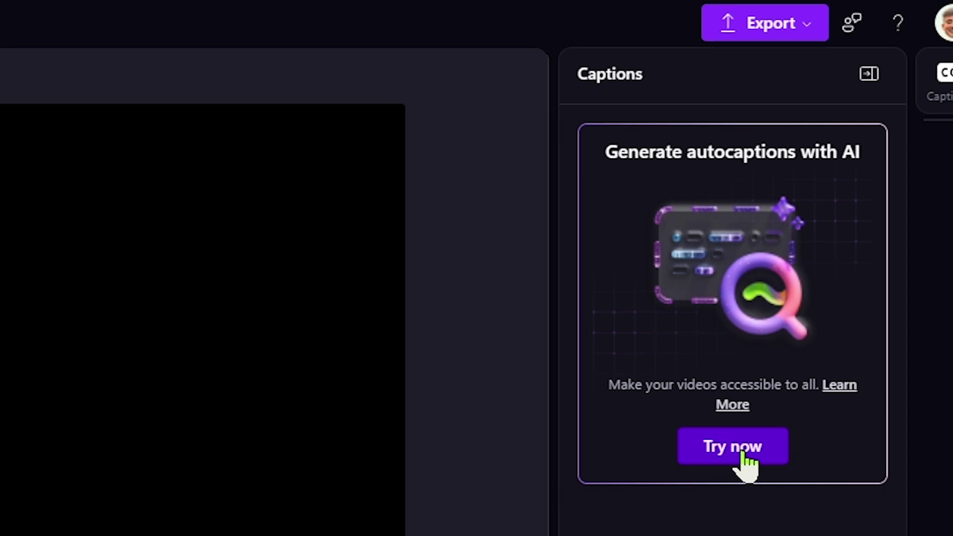
Cancel the AI autocaption transcription, collapse the captions pane, and return to Clipchamp Home
{"action": "left_click", "coordinate": [750, 449]}
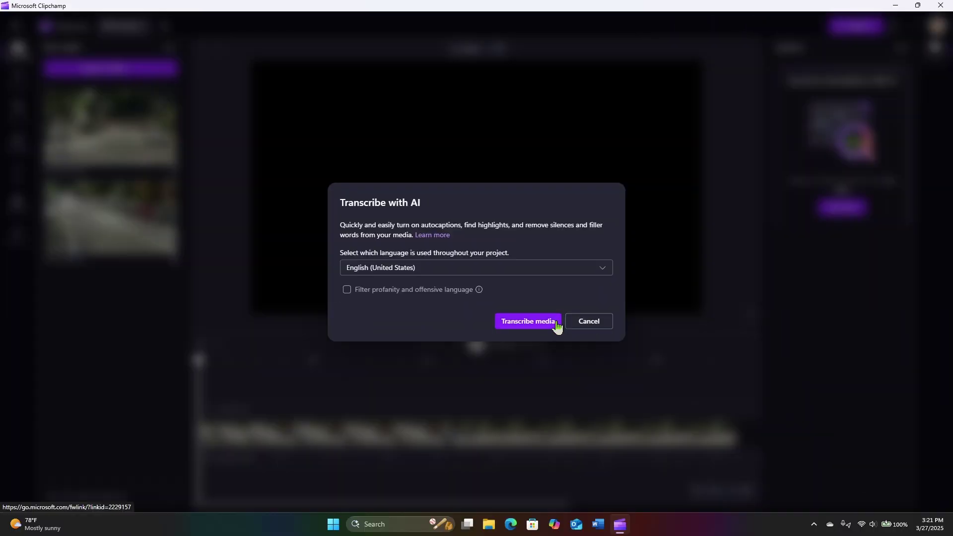
{"action": "left_click", "coordinate": [586, 325]}
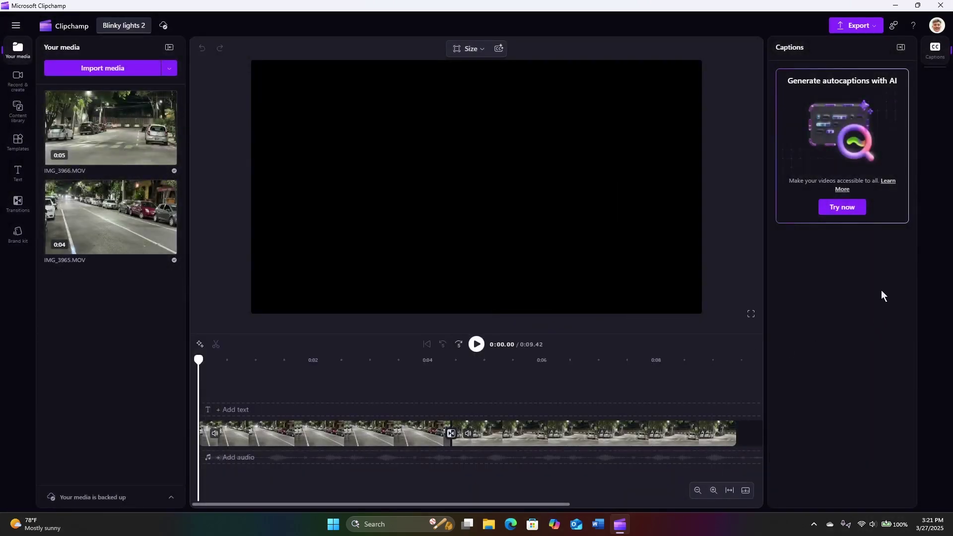
{"action": "left_click", "coordinate": [901, 48]}
{"action": "left_click", "coordinate": [676, 232]}
{"action": "left_click", "coordinate": [248, 175]}
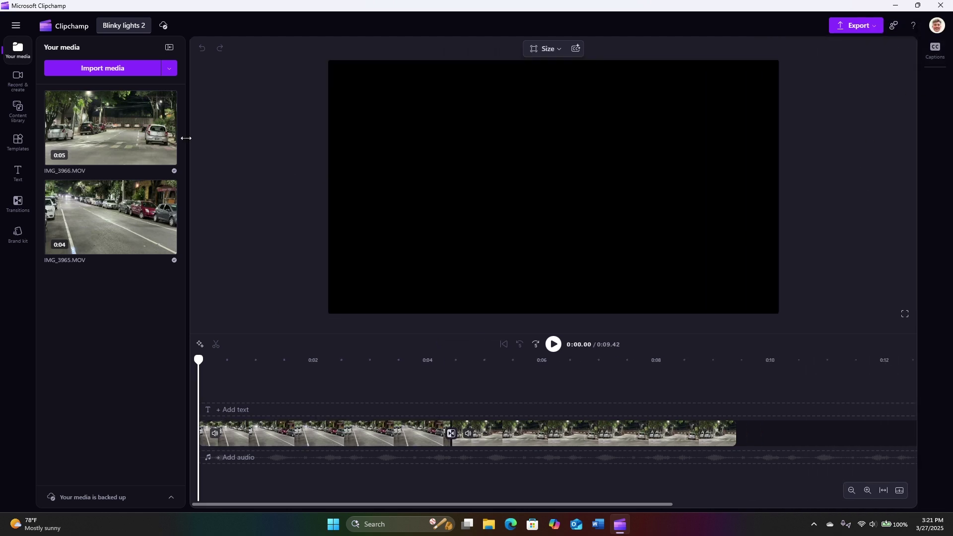
{"action": "left_click", "coordinate": [59, 32]}
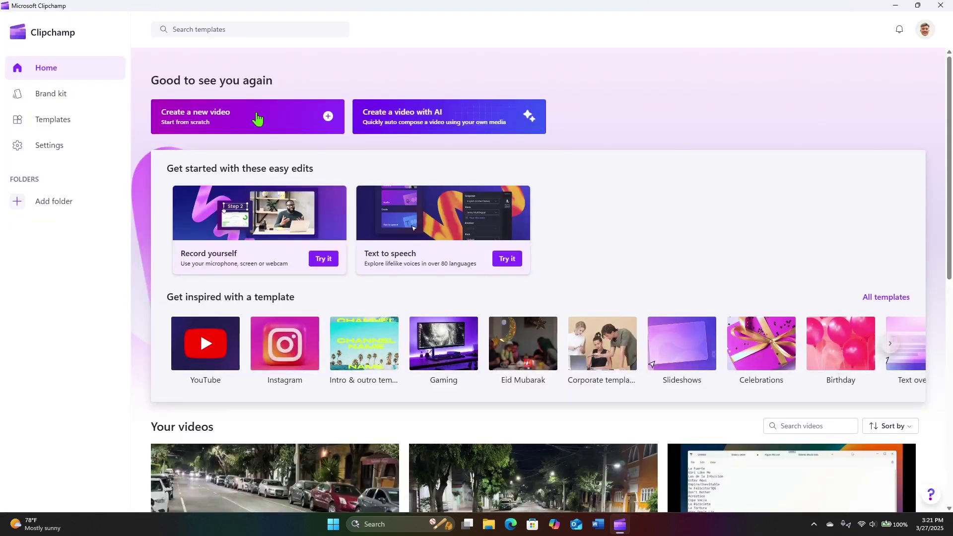
Preview then dismiss the AI auto-compose setup, and reopen Blinky lights 2
{"action": "left_click", "coordinate": [474, 128]}
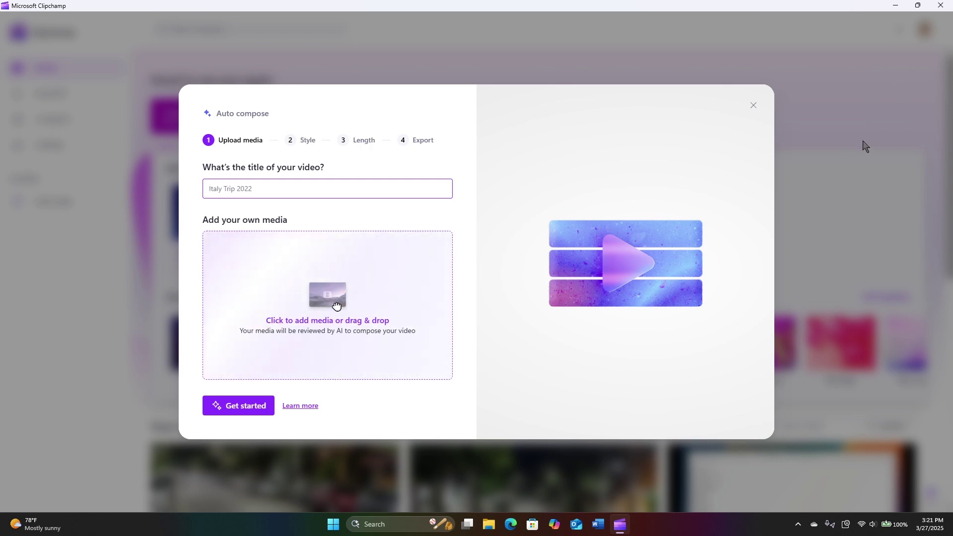
{"action": "left_click", "coordinate": [752, 107]}
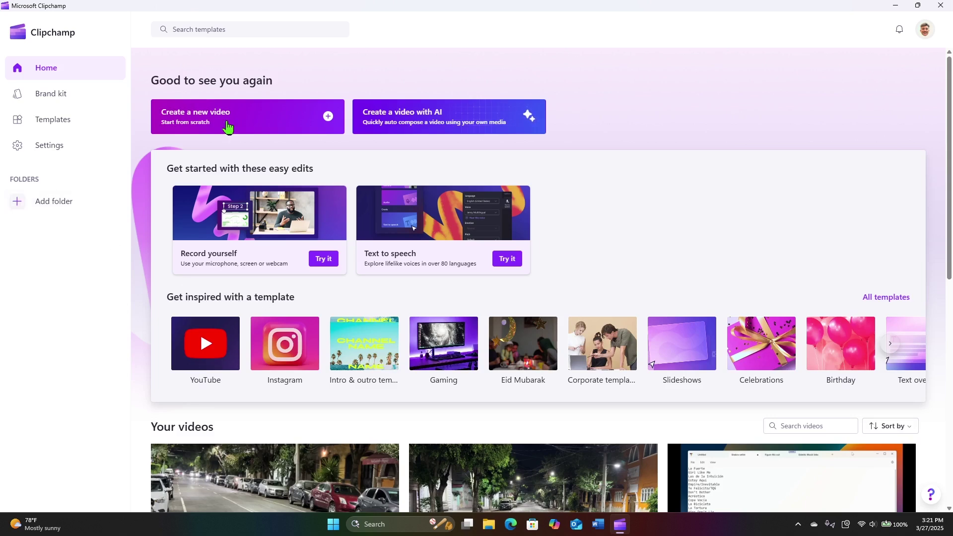
{"action": "left_click", "coordinate": [280, 464]}
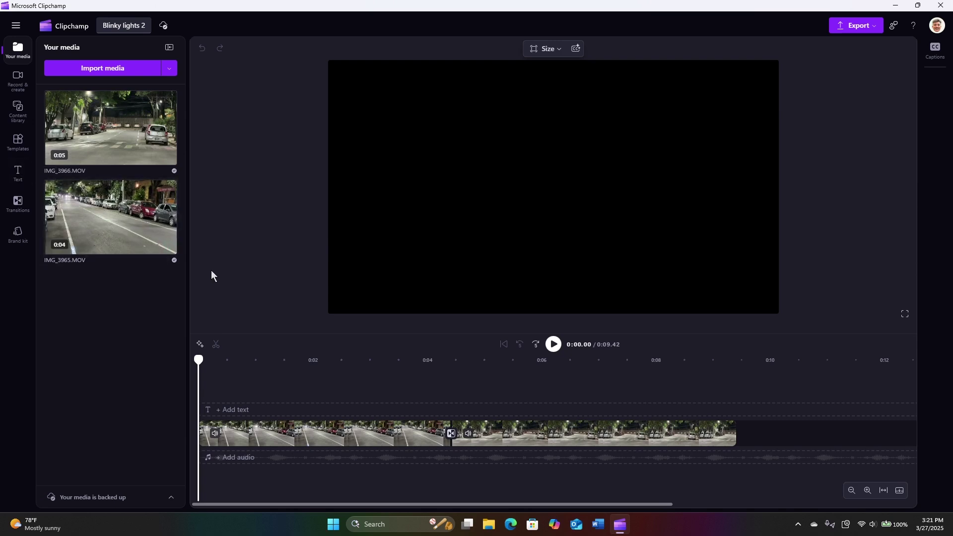
Browse the Eid Mubarak templates in the Content library, then close Clipchamp
{"action": "mouse_move", "coordinate": [45, 211]}
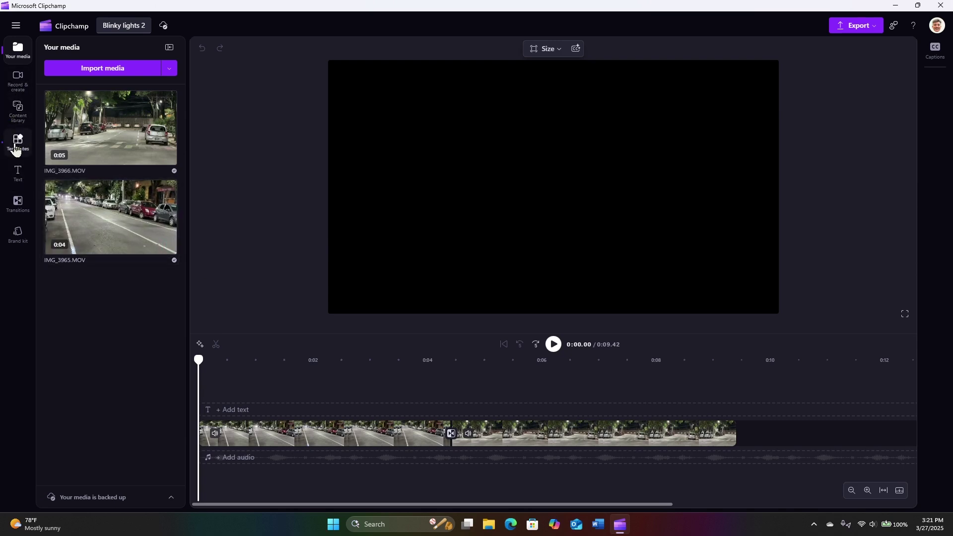
{"action": "left_click", "coordinate": [17, 110]}
{"action": "left_click", "coordinate": [15, 152]}
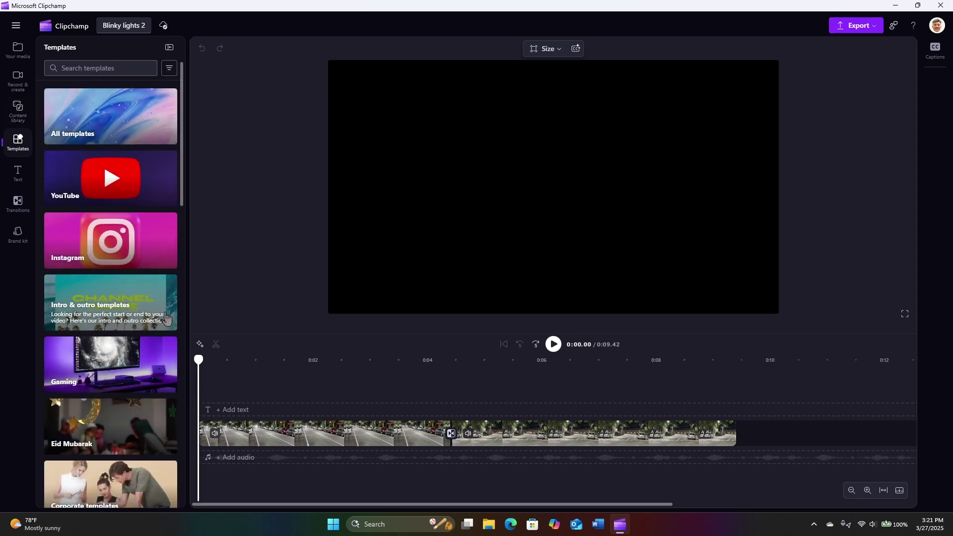
{"action": "scroll", "coordinate": [148, 322], "scroll_direction": "down", "scroll_amount": 3}
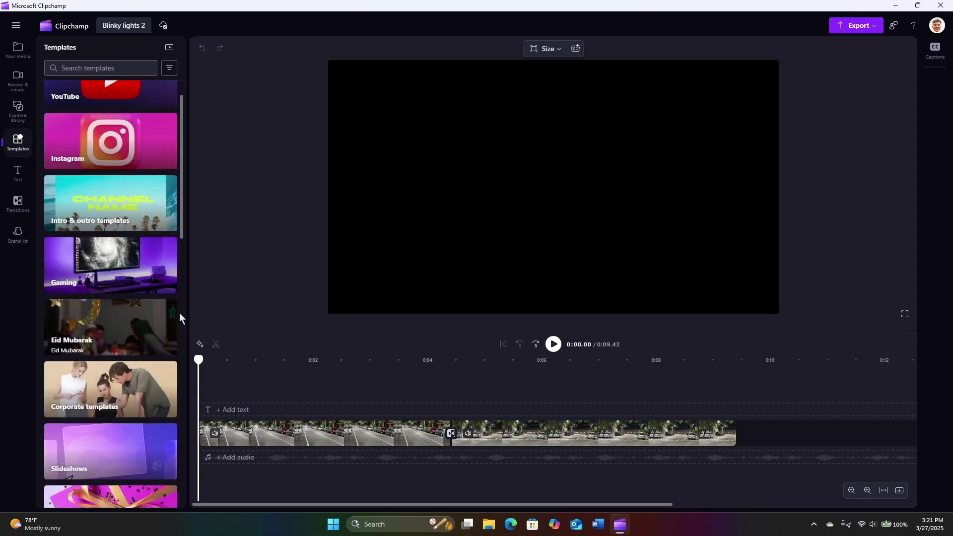
{"action": "left_click", "coordinate": [104, 327]}
{"action": "scroll", "coordinate": [122, 300], "scroll_direction": "down", "scroll_amount": 4}
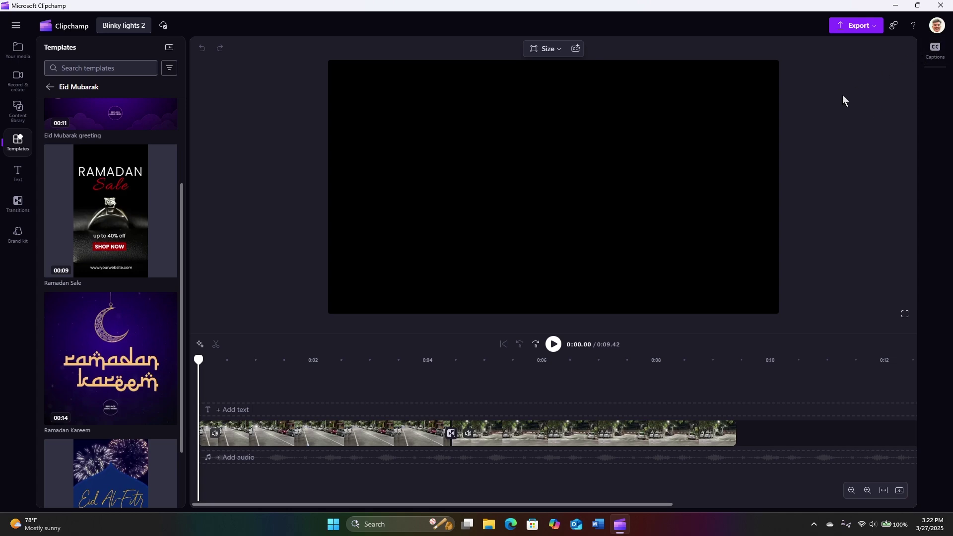
{"action": "left_click", "coordinate": [940, 5]}
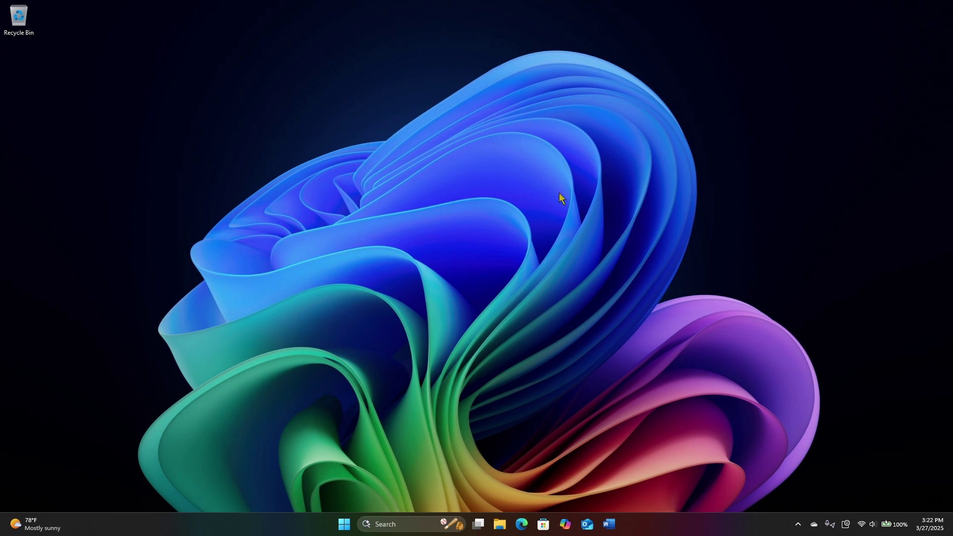
Search the Start menu for 'smart' and open Smart App Control settings
{"action": "key", "text": "super"}
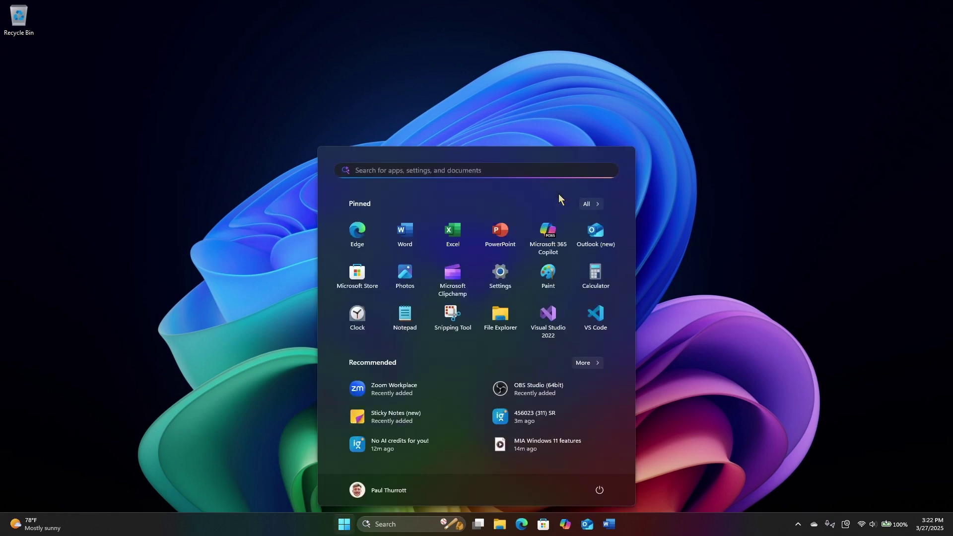
{"action": "type", "text": "smart"}
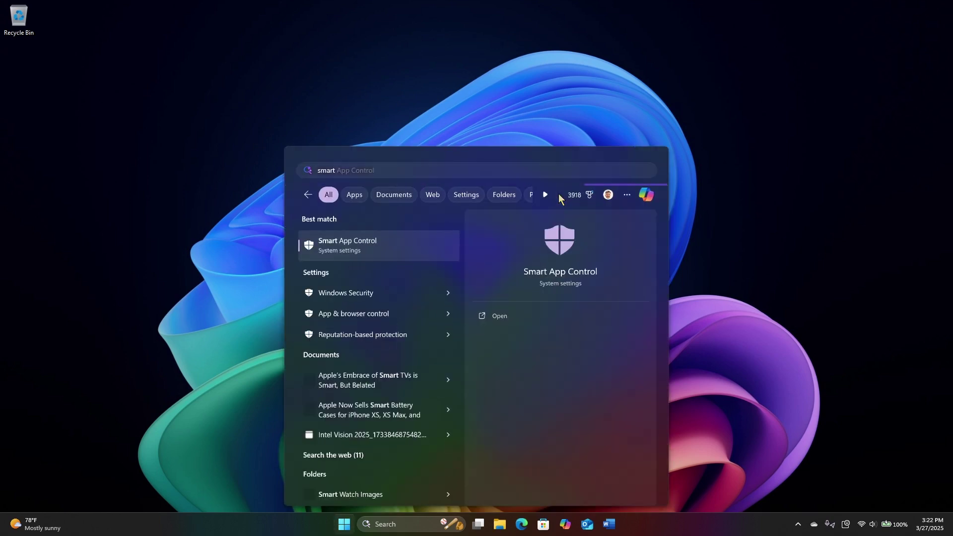
{"action": "key", "text": "Return"}
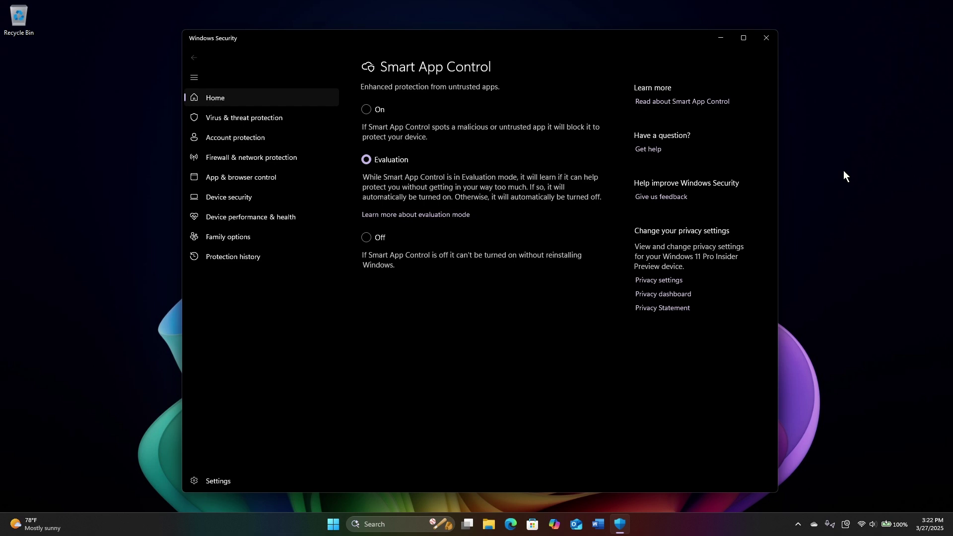
Search 'smart' again without opening anything, then open Settings with Windows+I
{"action": "key", "text": "super"}
{"action": "type", "text": "smart"}
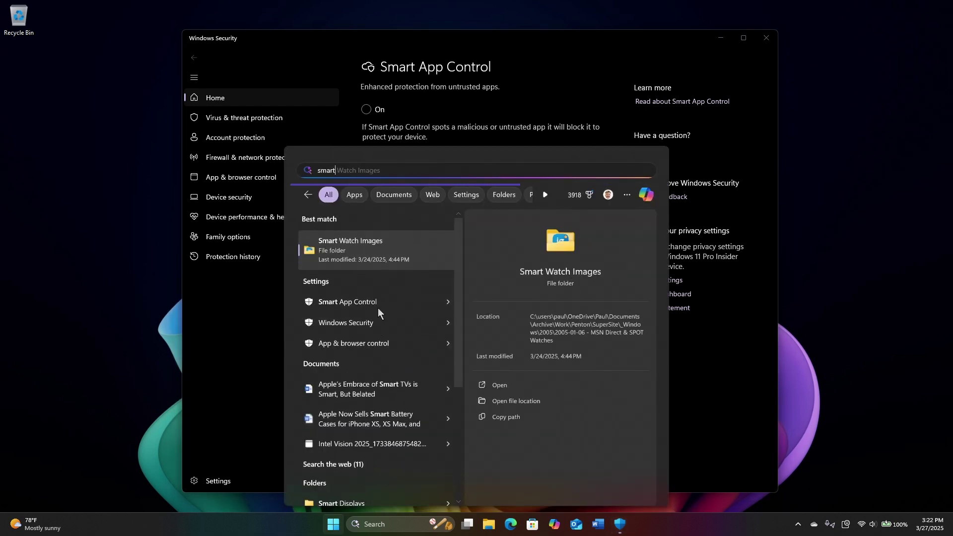
{"action": "left_click", "coordinate": [592, 59]}
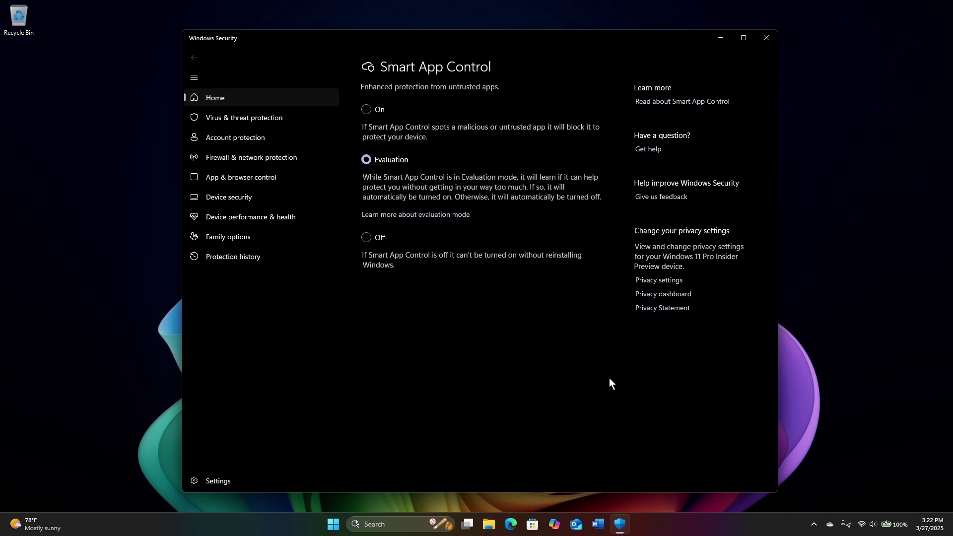
{"action": "key", "text": "super+i"}
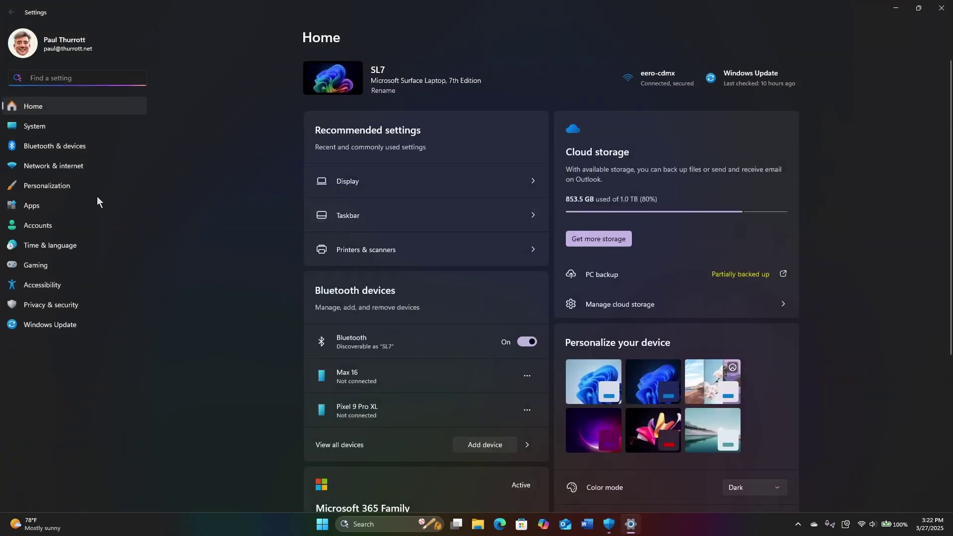
Check the 'Choose where to get apps' options in Advanced app settings unchanged, then close Settings
{"action": "left_click", "coordinate": [64, 207]}
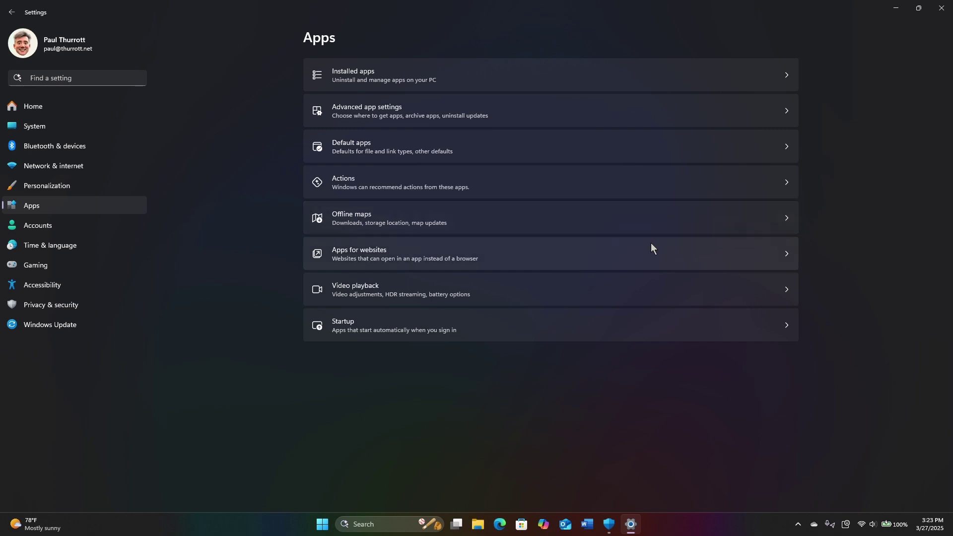
{"action": "left_click", "coordinate": [585, 120]}
{"action": "left_click", "coordinate": [604, 77]}
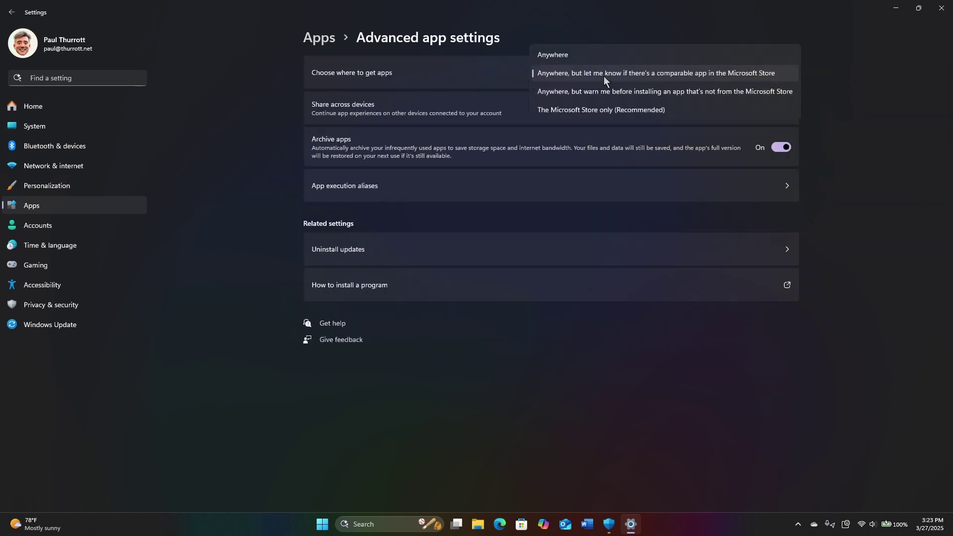
{"action": "left_click", "coordinate": [830, 136]}
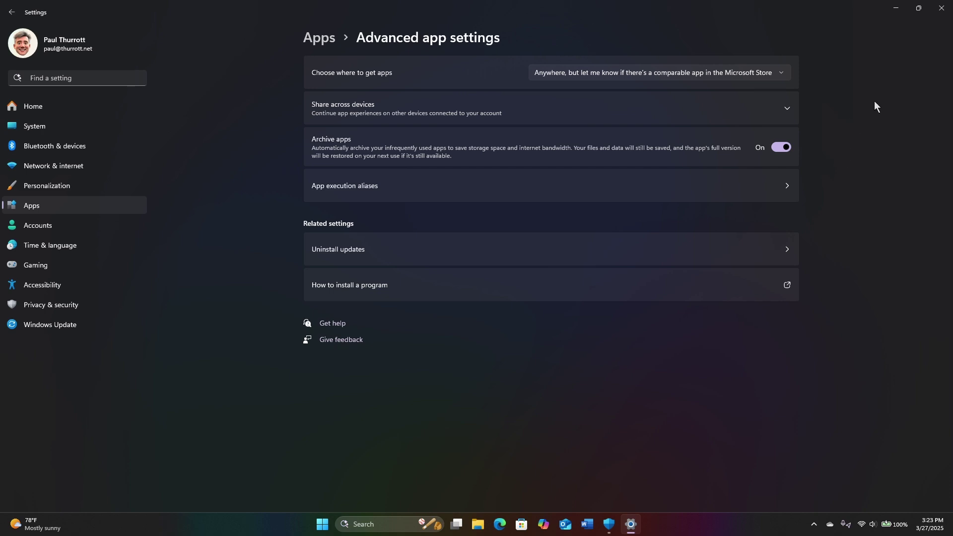
{"action": "left_click", "coordinate": [941, 8]}
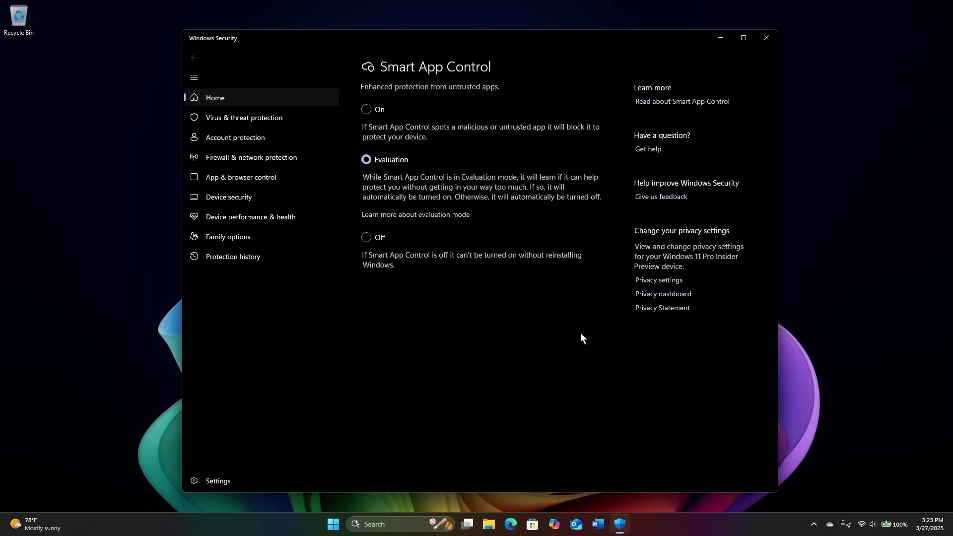